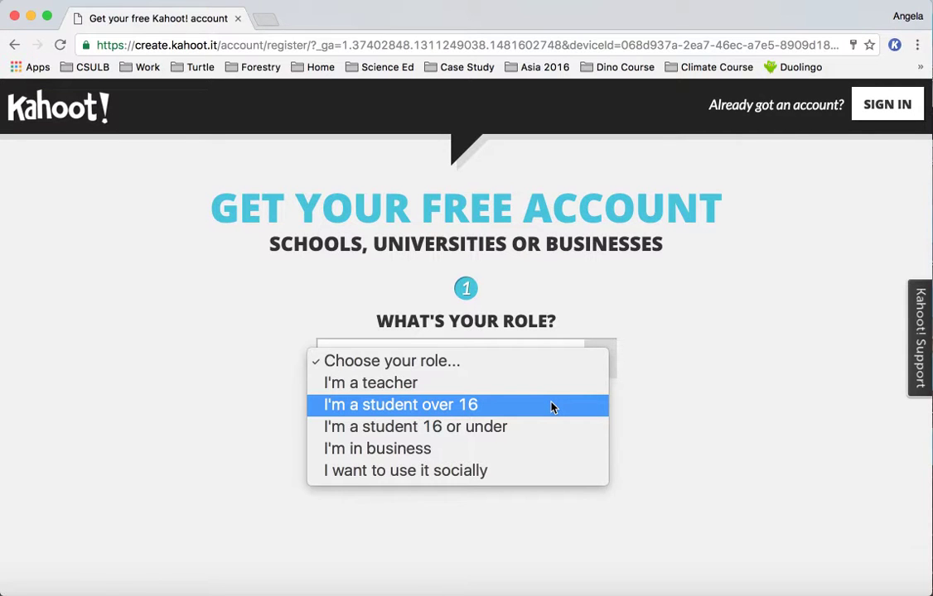
Go to sign in with the existing Kahoot account and start creating a new Quiz kahoot.
{"action": "left_click", "coordinate": [804, 283]}
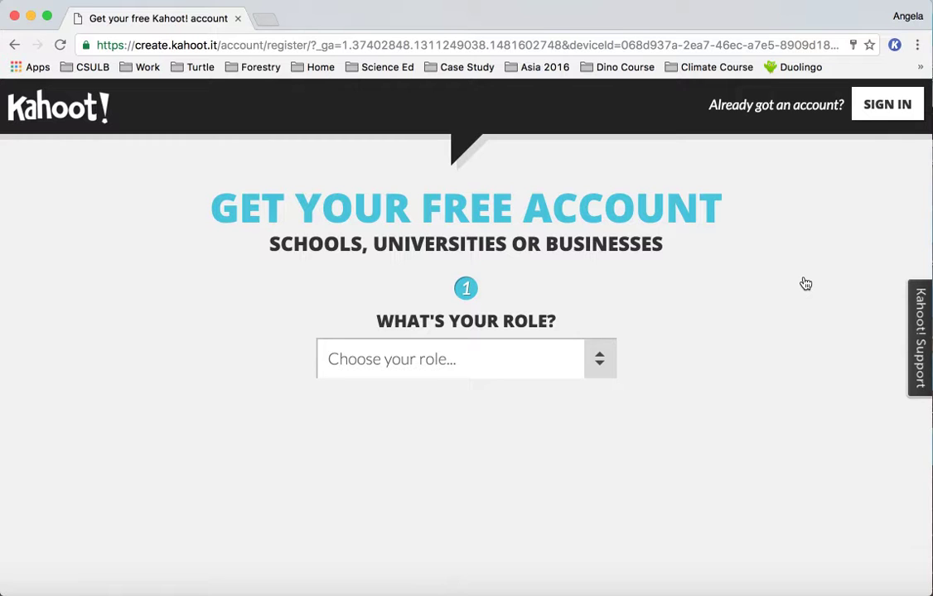
{"action": "left_click", "coordinate": [872, 111]}
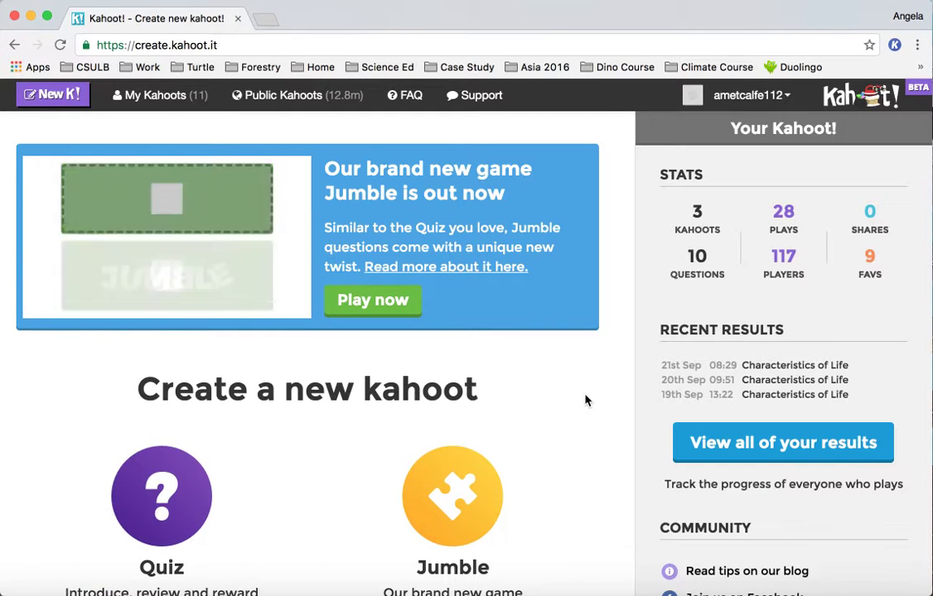
{"action": "scroll", "coordinate": [584, 401], "scroll_direction": "down", "scroll_amount": 5}
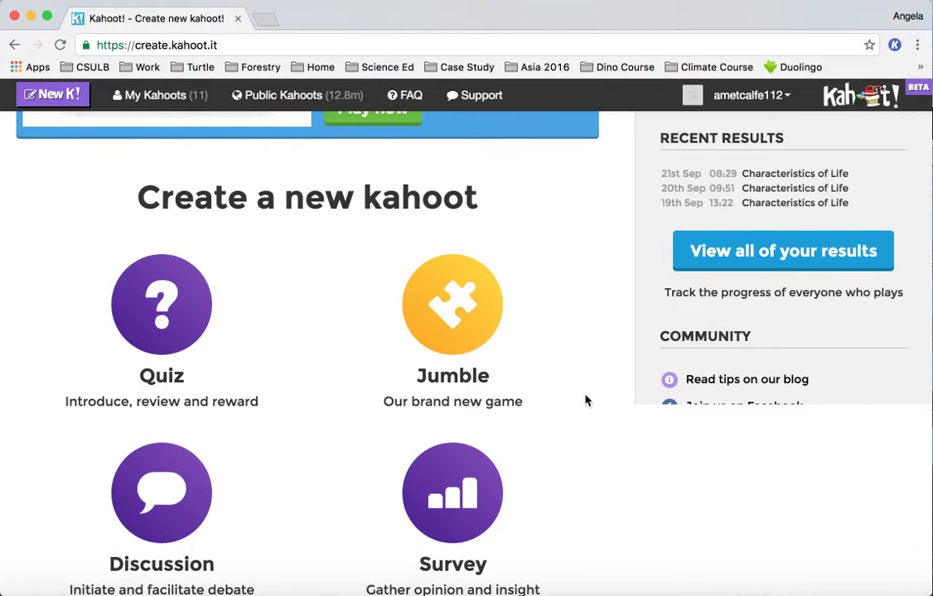
{"action": "scroll", "coordinate": [584, 401], "scroll_direction": "down", "scroll_amount": 1}
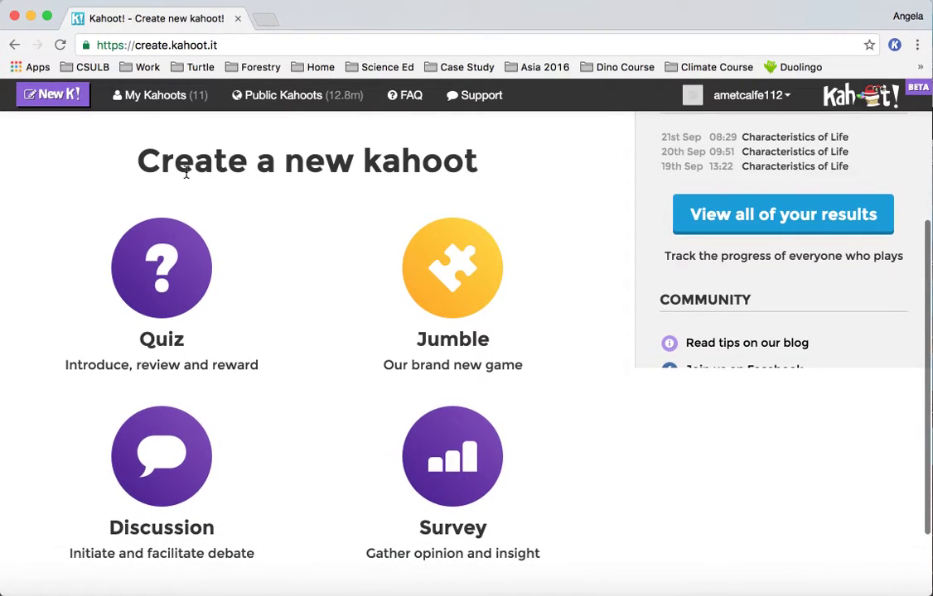
{"action": "left_click", "coordinate": [177, 294]}
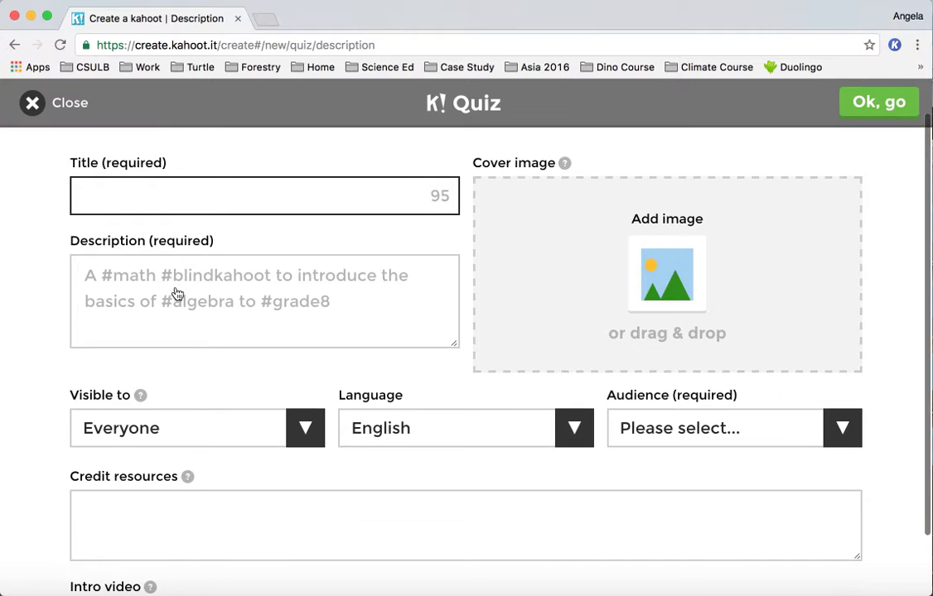
Title the quiz "Integumentary System Quiz" and enter "#theskin" as its description.
{"action": "type", "text": "Integumentary Quiz"}
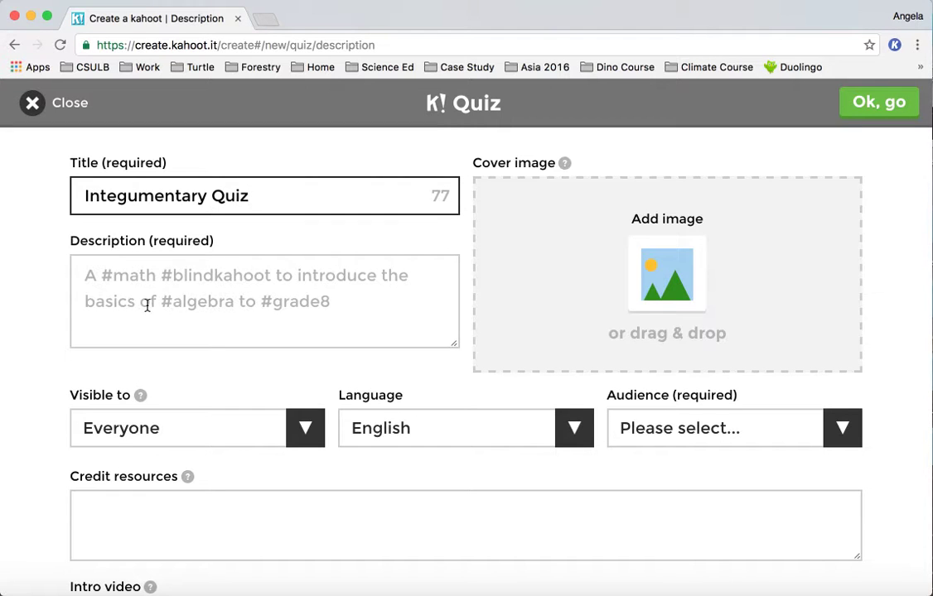
{"action": "left_click", "coordinate": [217, 196]}
{"action": "type", "text": "System"}
{"action": "left_click", "coordinate": [251, 290]}
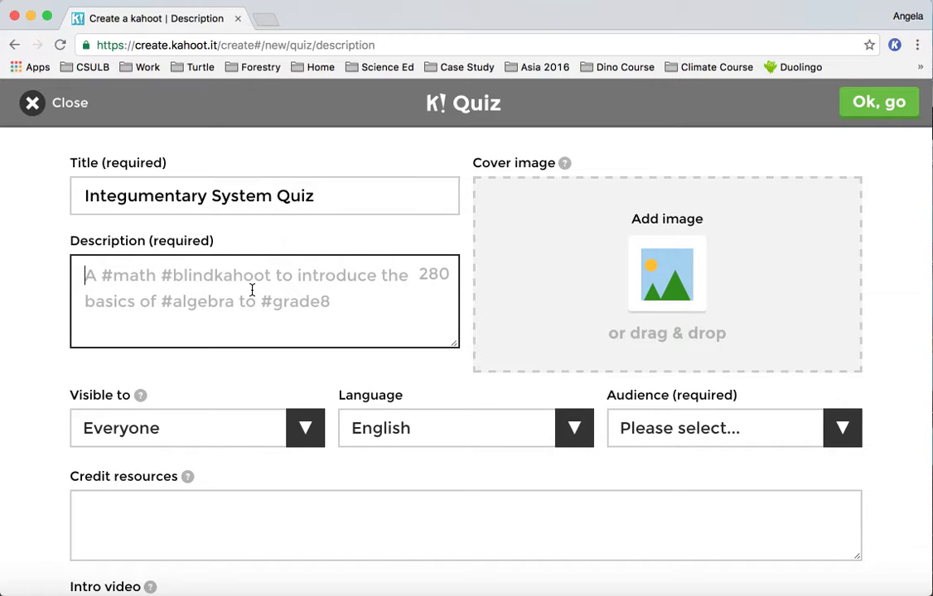
{"action": "type", "text": "#"}
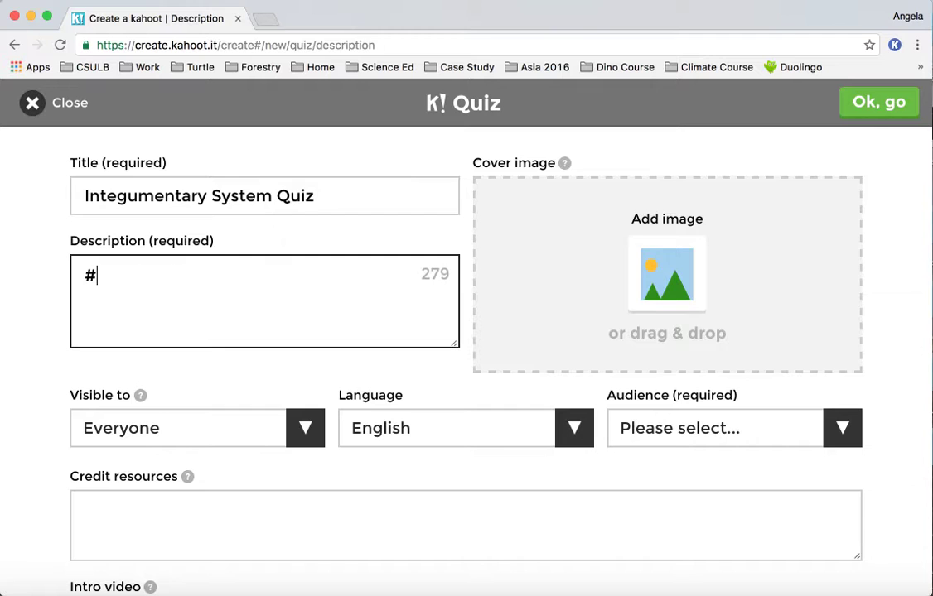
{"action": "type", "text": "theskin"}
Check the quiz's visibility options, leaving it visible to Everyone, and set the audience to School.
{"action": "left_click", "coordinate": [299, 428]}
{"action": "left_click", "coordinate": [297, 428]}
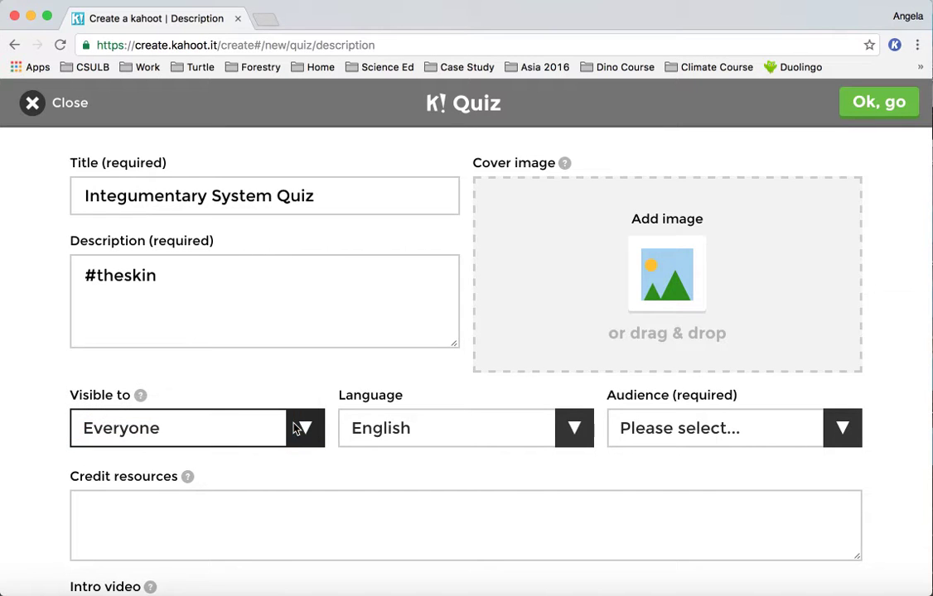
{"action": "left_click", "coordinate": [705, 433]}
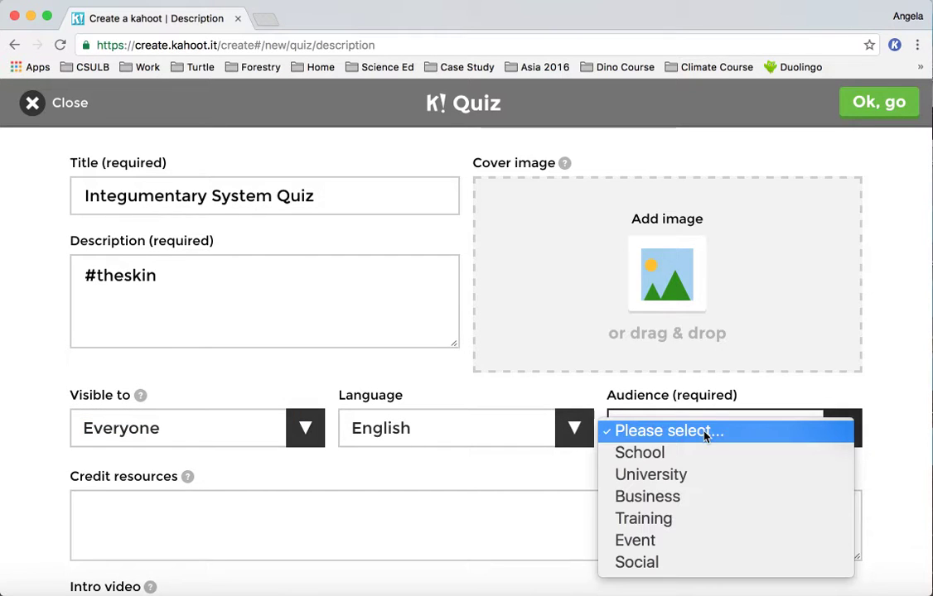
{"action": "left_click", "coordinate": [694, 459]}
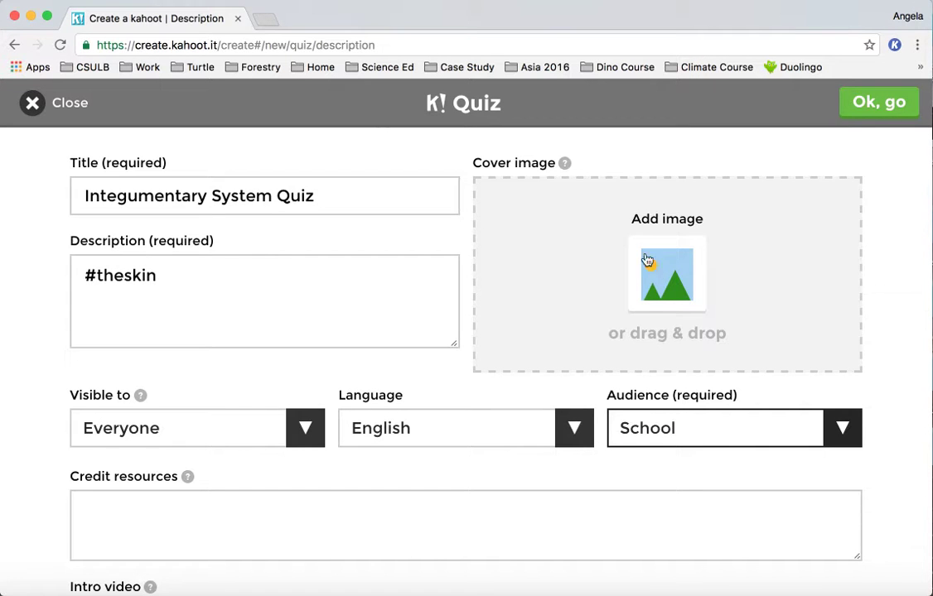
Search Google Images for "integumentary system" in a new browser tab.
{"action": "left_click", "coordinate": [263, 22]}
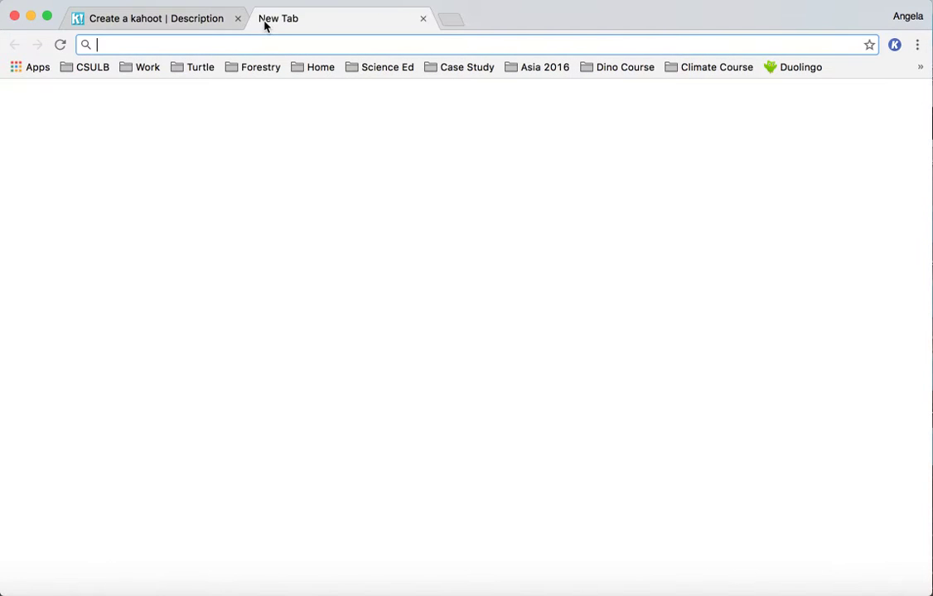
{"action": "type", "text": "integumentary"}
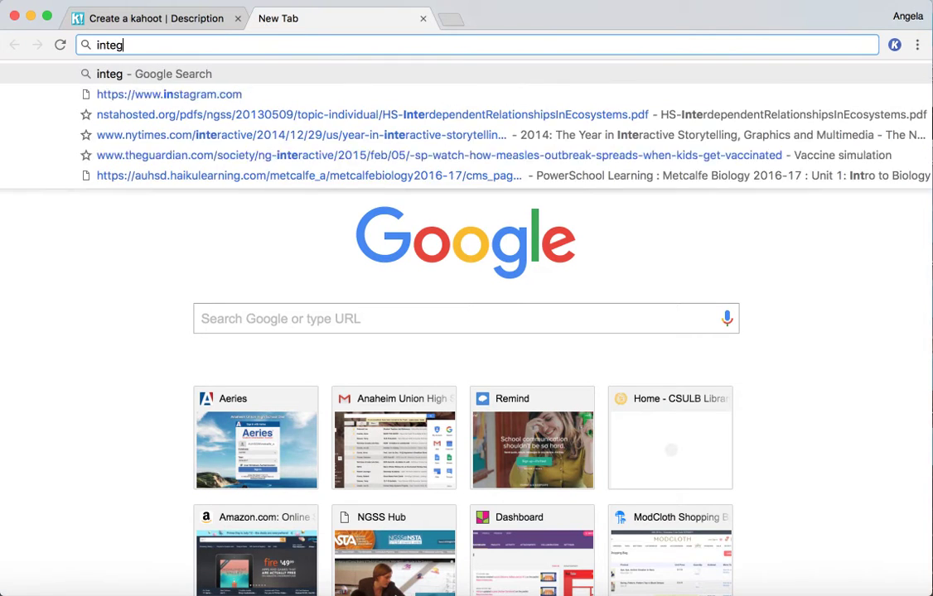
{"action": "key", "text": "Return"}
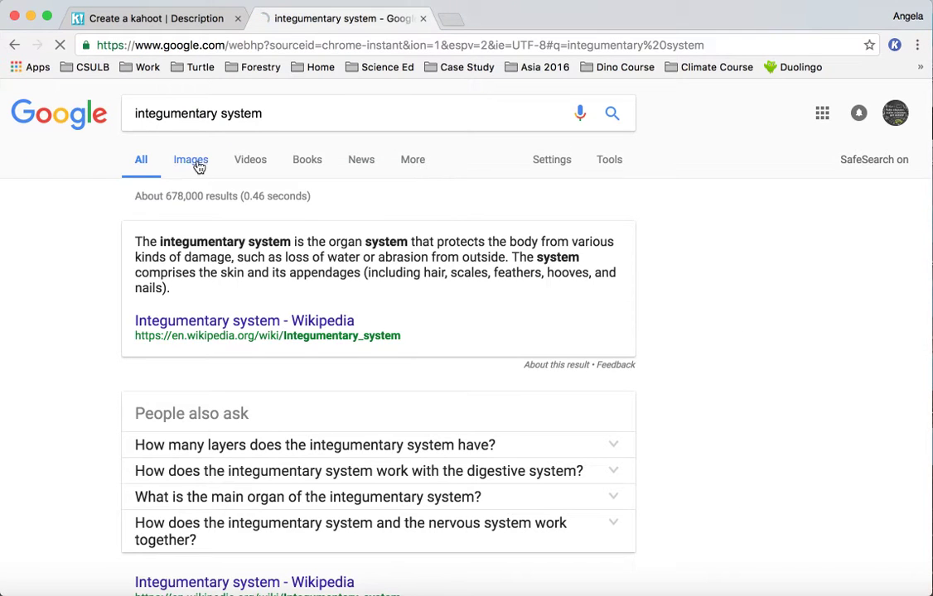
{"action": "left_click", "coordinate": [197, 162]}
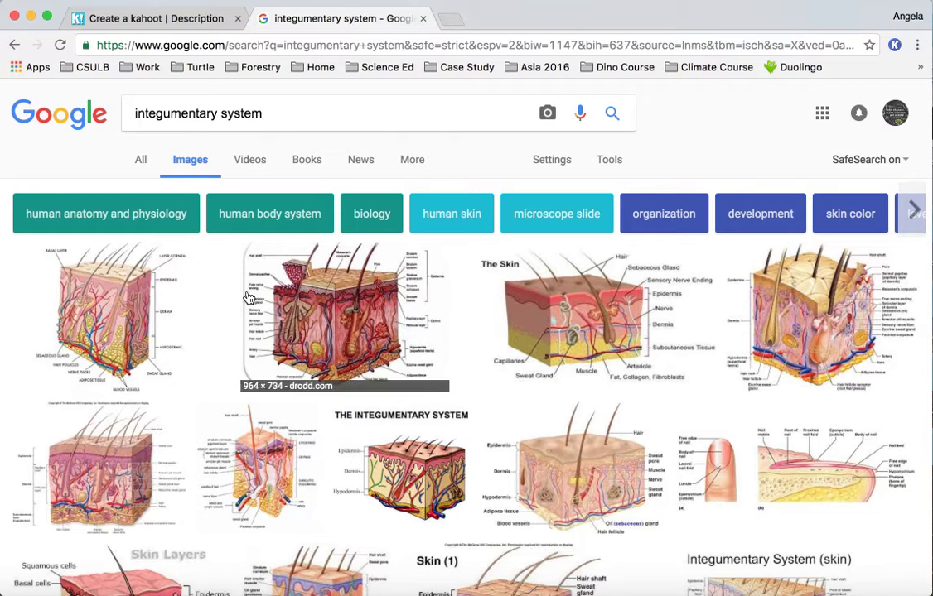
Save the Live Science skin diagram from the image results to the Desktop as a JPEG named "skin".
{"action": "left_click", "coordinate": [139, 315]}
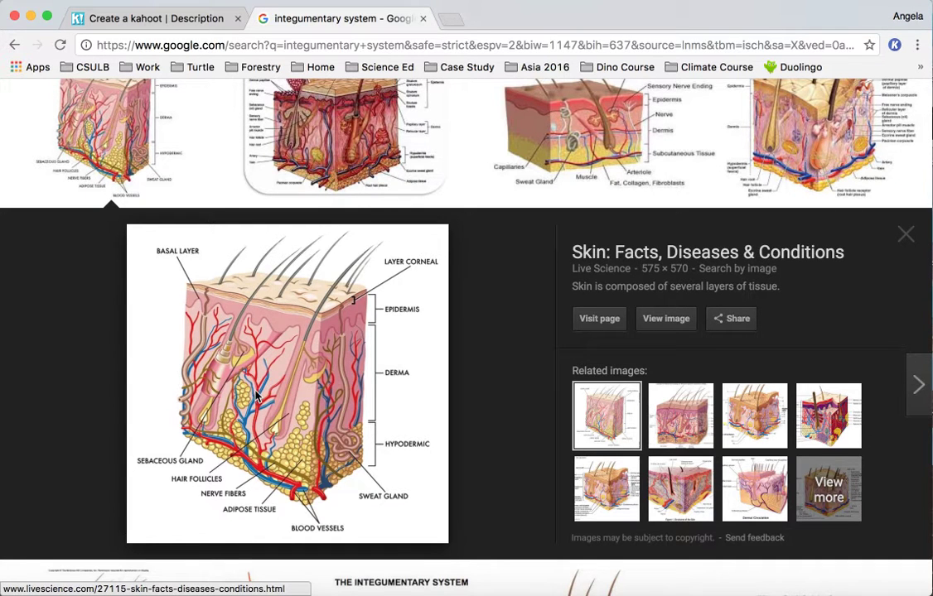
{"action": "right_click", "coordinate": [256, 397]}
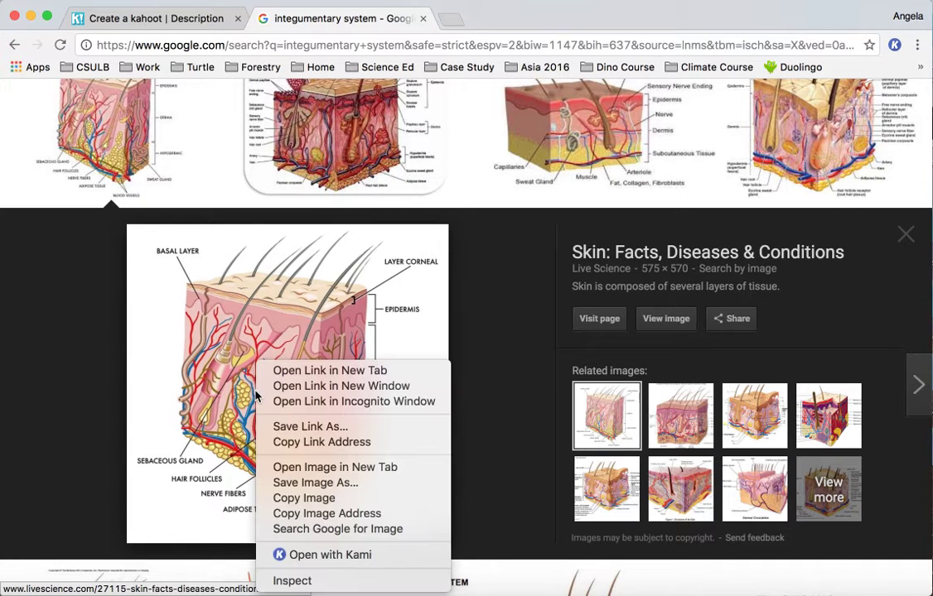
{"action": "left_click", "coordinate": [297, 483]}
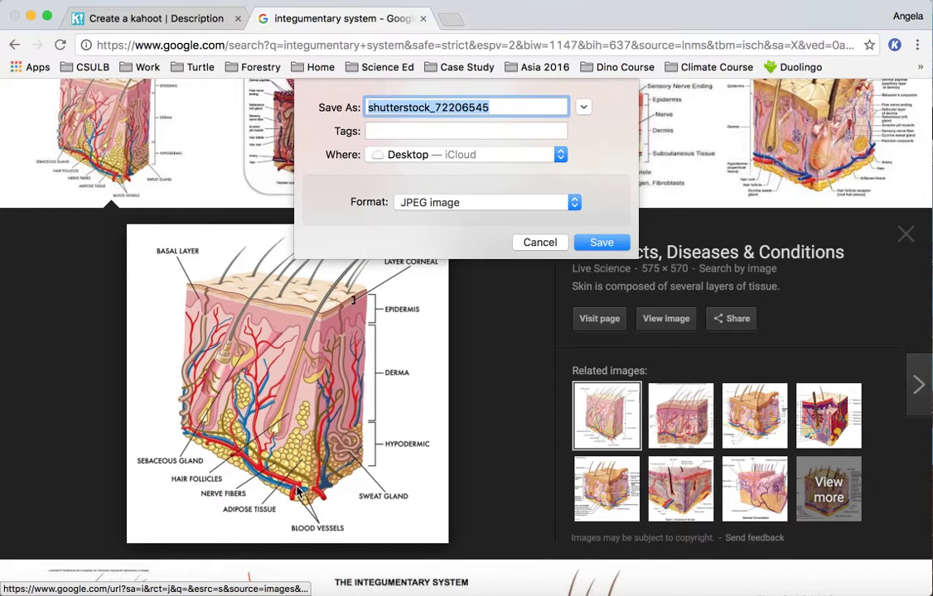
{"action": "type", "text": "skin"}
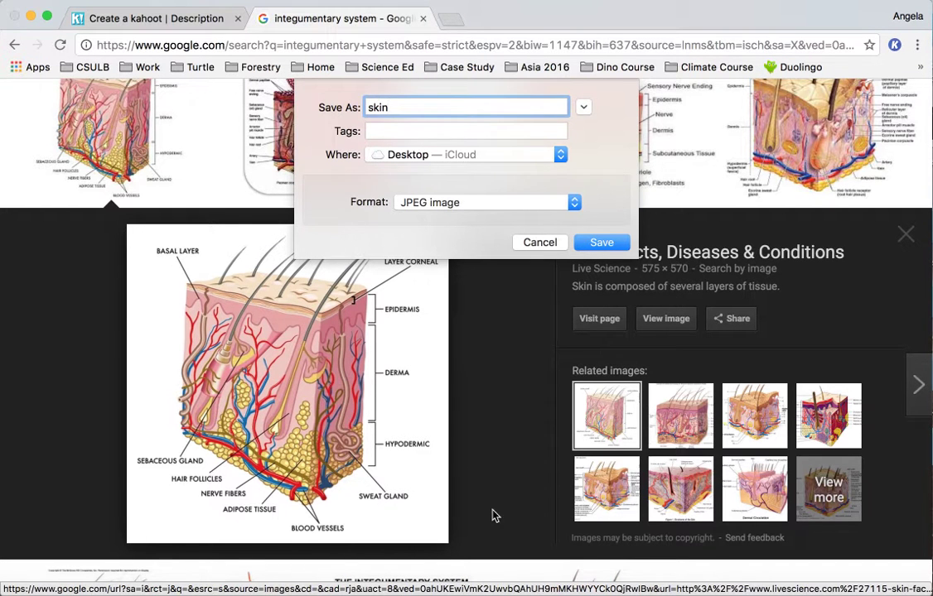
{"action": "left_click", "coordinate": [601, 242]}
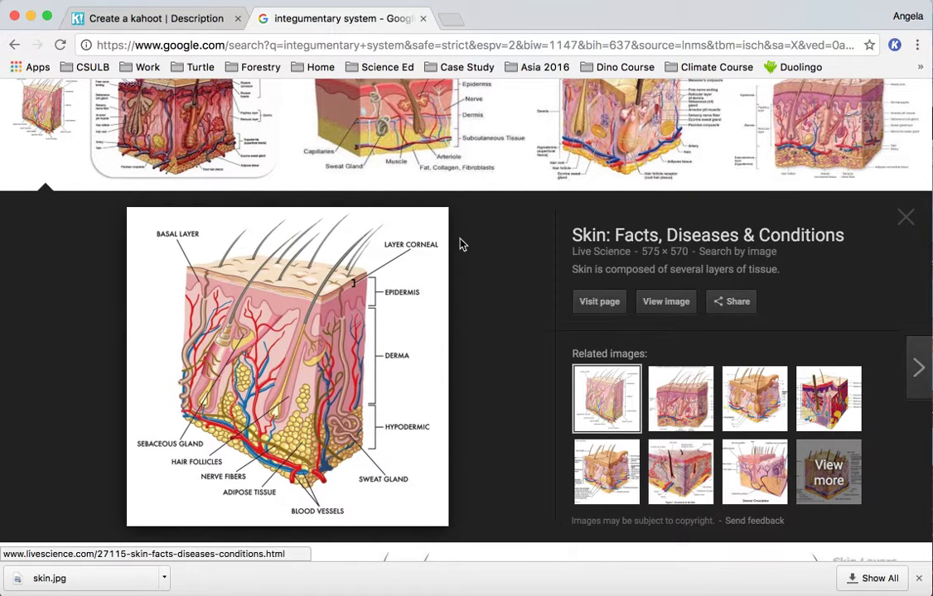
Return to the Kahoot quiz description and add skin.jpg from the Desktop as the cover image.
{"action": "left_click", "coordinate": [171, 19]}
{"action": "left_click", "coordinate": [665, 271]}
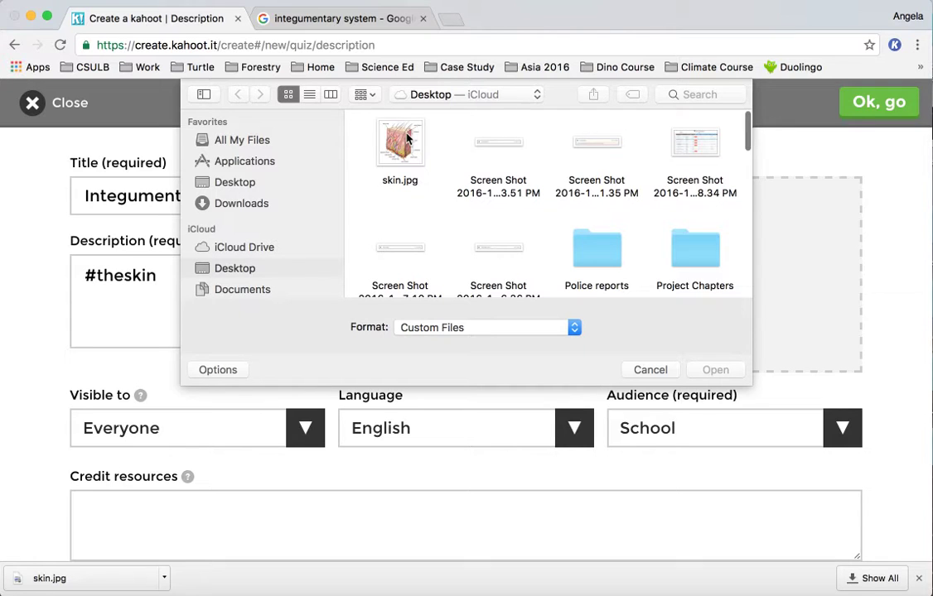
{"action": "left_click", "coordinate": [407, 139]}
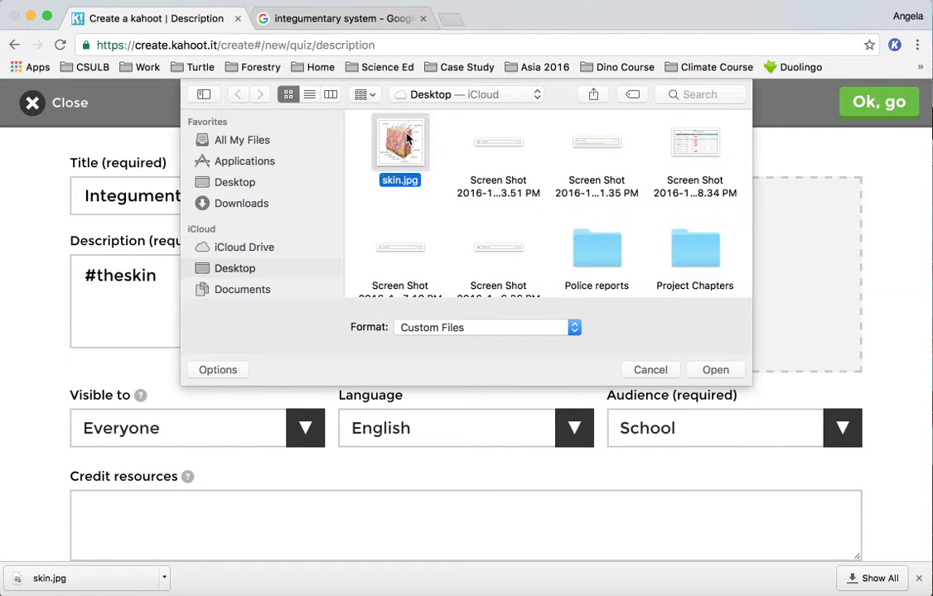
{"action": "double_click", "coordinate": [407, 139]}
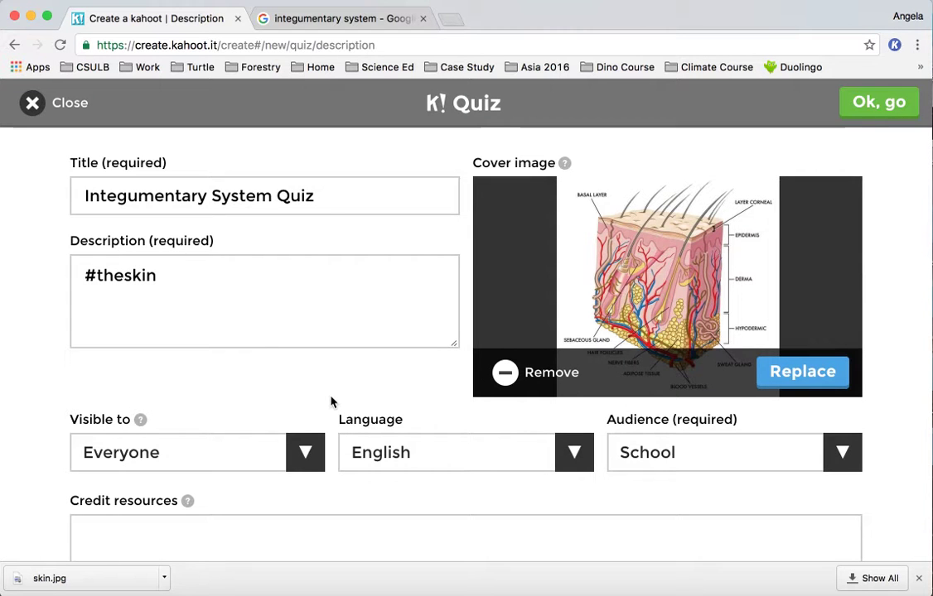
Copy the skin diagram's image address from the Google results and paste it into the quiz's Credit resources.
{"action": "left_click", "coordinate": [360, 16]}
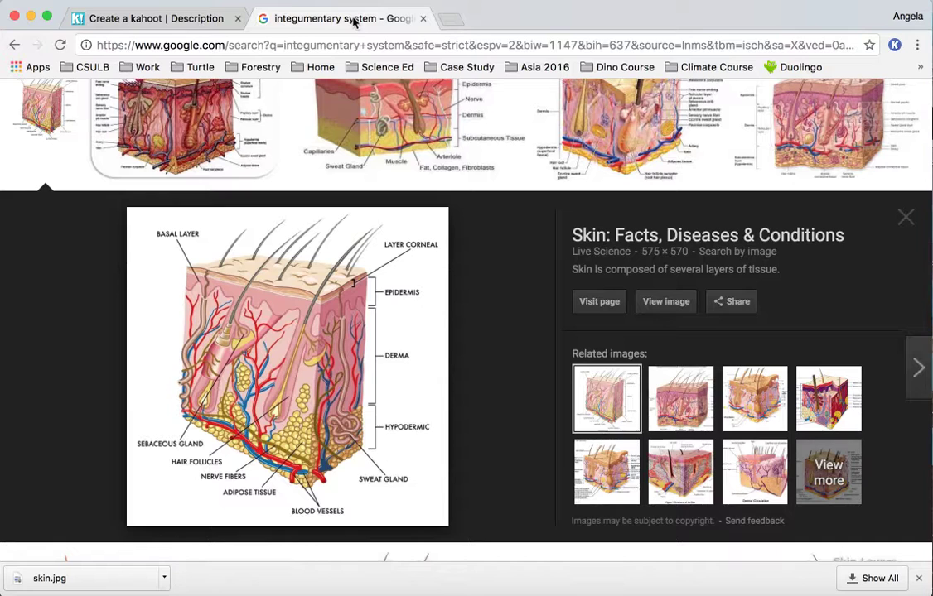
{"action": "right_click", "coordinate": [335, 363]}
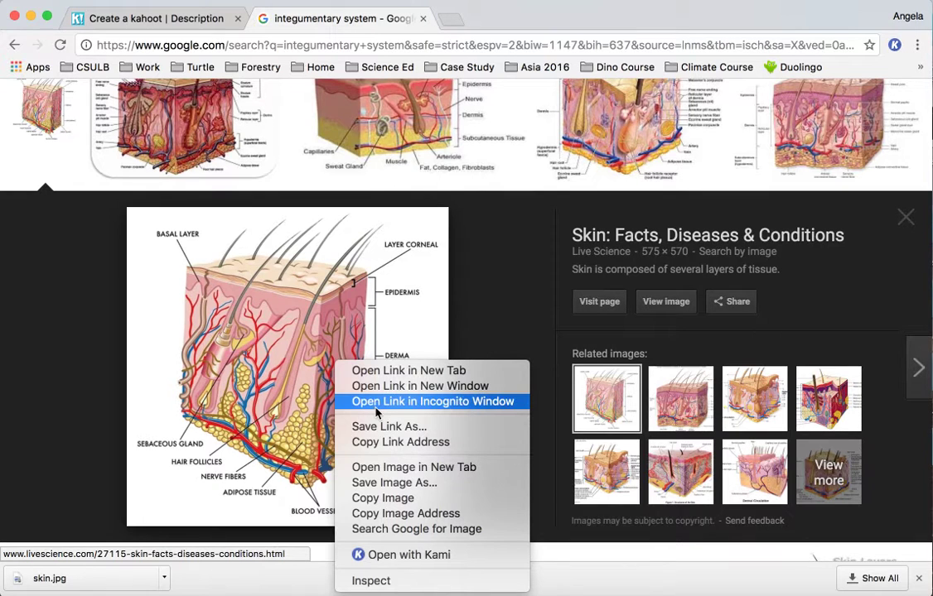
{"action": "left_click", "coordinate": [356, 514]}
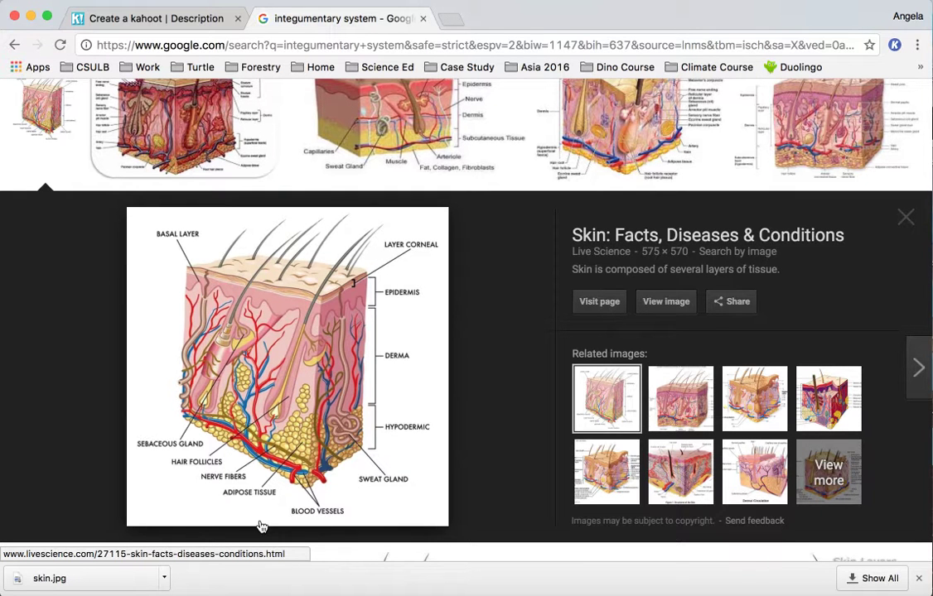
{"action": "left_click", "coordinate": [165, 18]}
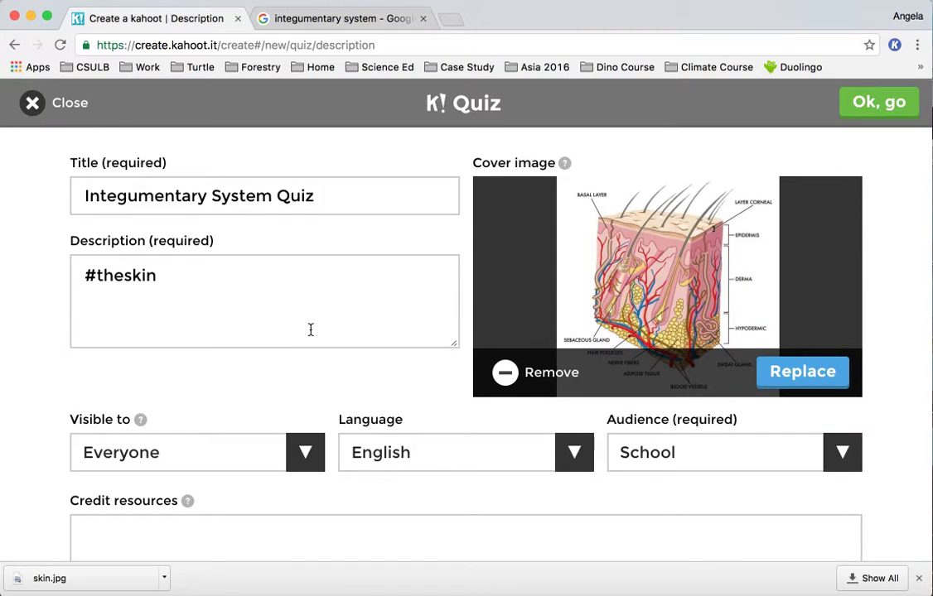
{"action": "scroll", "coordinate": [226, 448], "scroll_direction": "down", "scroll_amount": 3}
{"action": "left_click", "coordinate": [225, 414]}
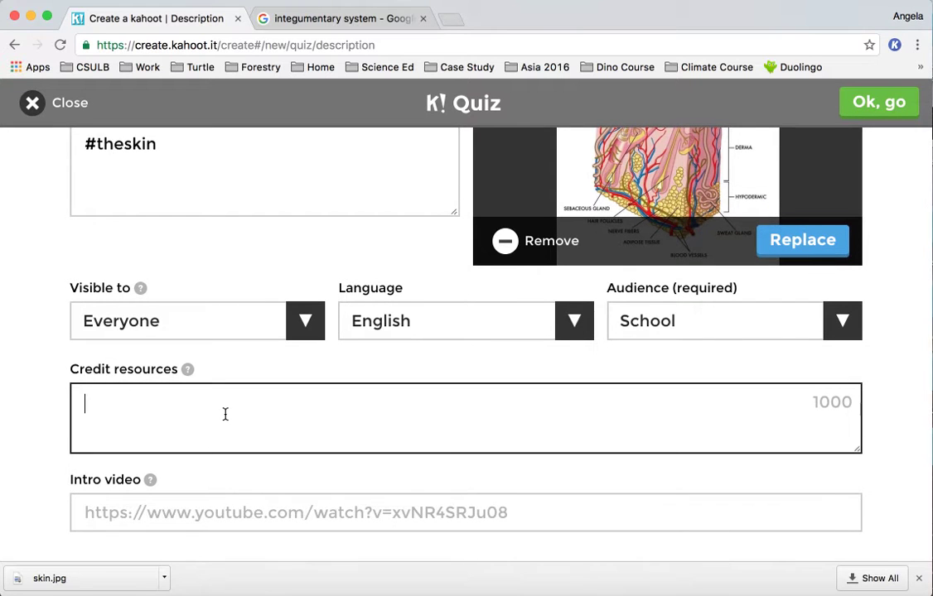
{"action": "key", "text": "super+v"}
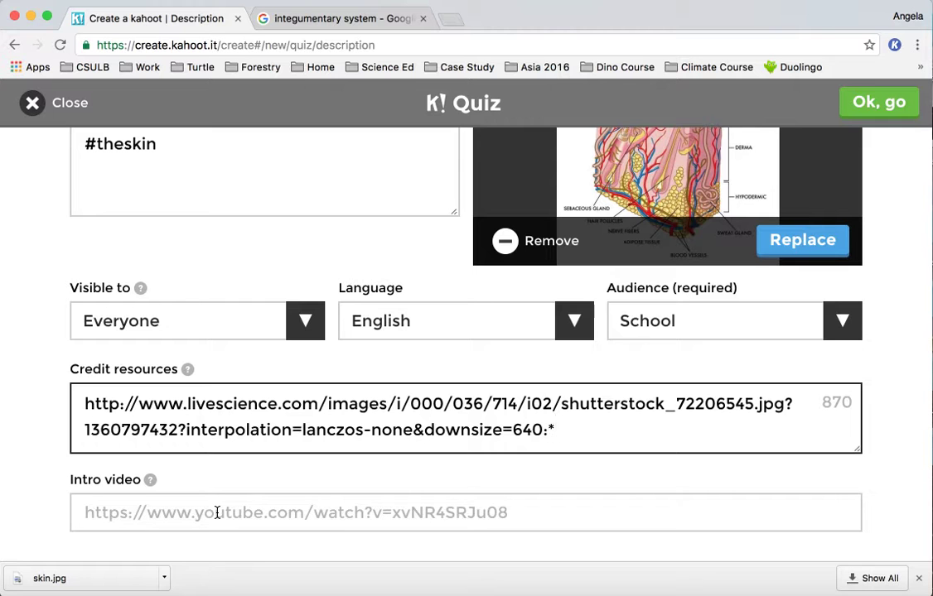
Submit the completed quiz description and add the first question to the quiz.
{"action": "scroll", "coordinate": [217, 513], "scroll_direction": "up", "scroll_amount": 3}
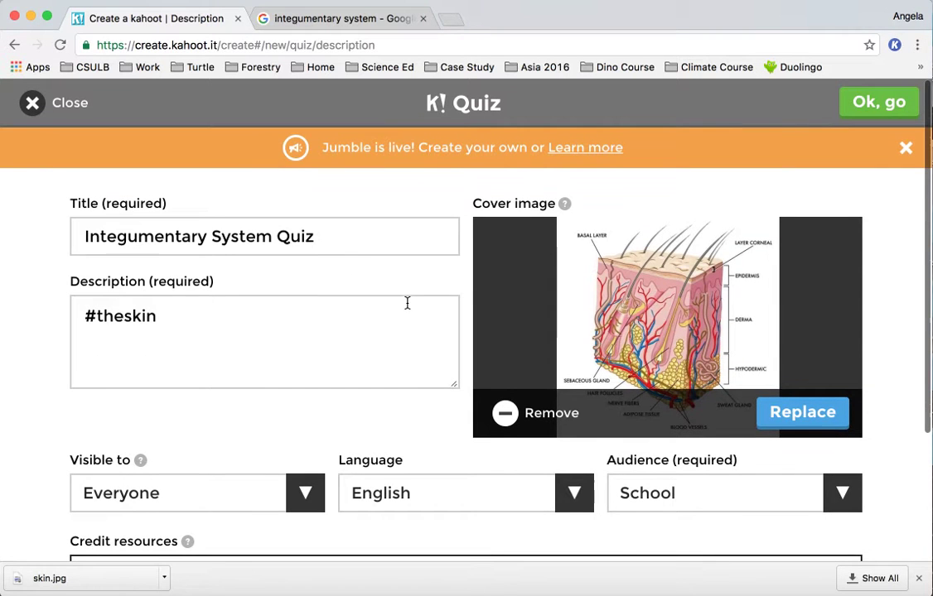
{"action": "left_click", "coordinate": [857, 105]}
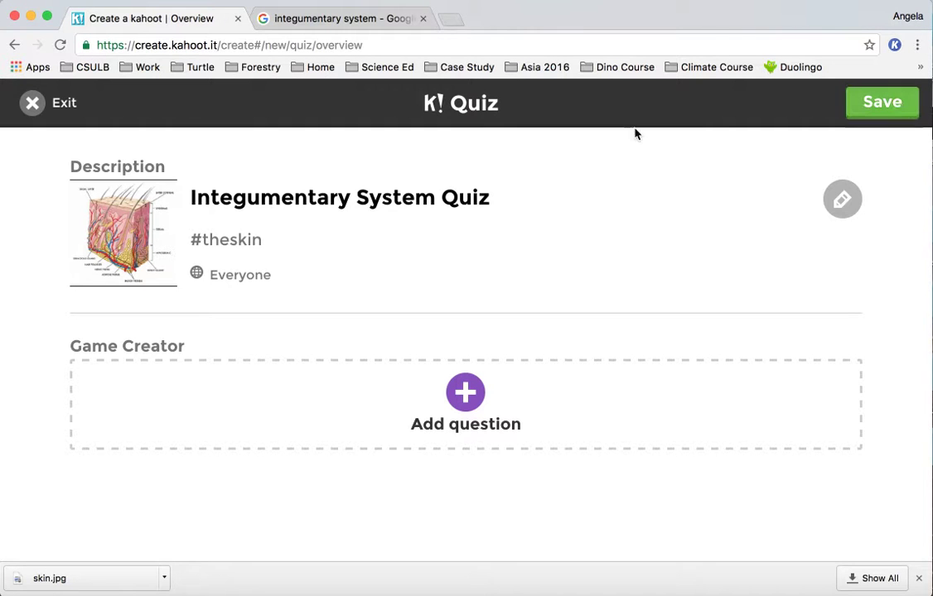
{"action": "left_click", "coordinate": [460, 401]}
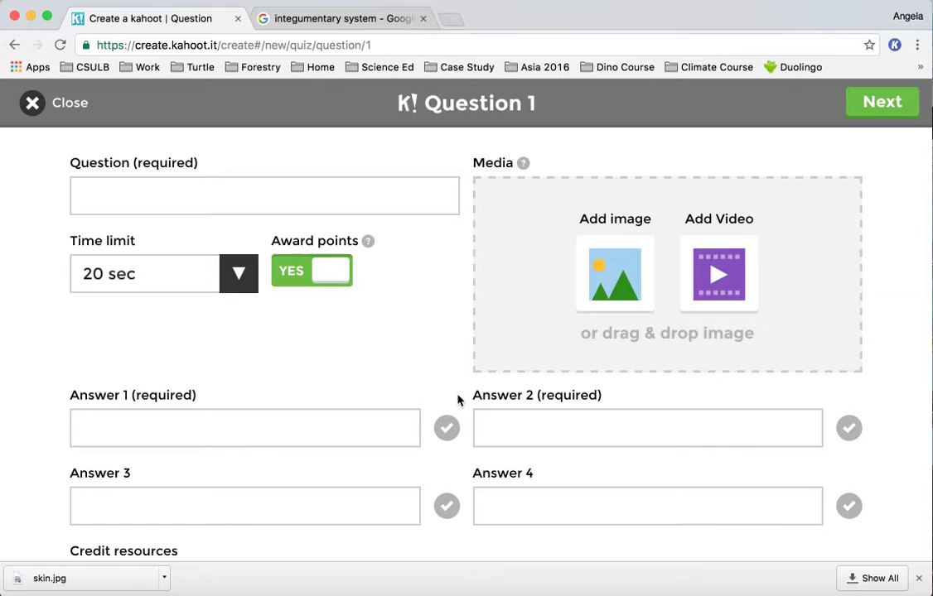
Enter "What is the main function of the skin?" as the text of Question 1 and check the time limit options.
{"action": "scroll", "coordinate": [457, 399], "scroll_direction": "down", "scroll_amount": 2}
{"action": "scroll", "coordinate": [459, 397], "scroll_direction": "up", "scroll_amount": 2}
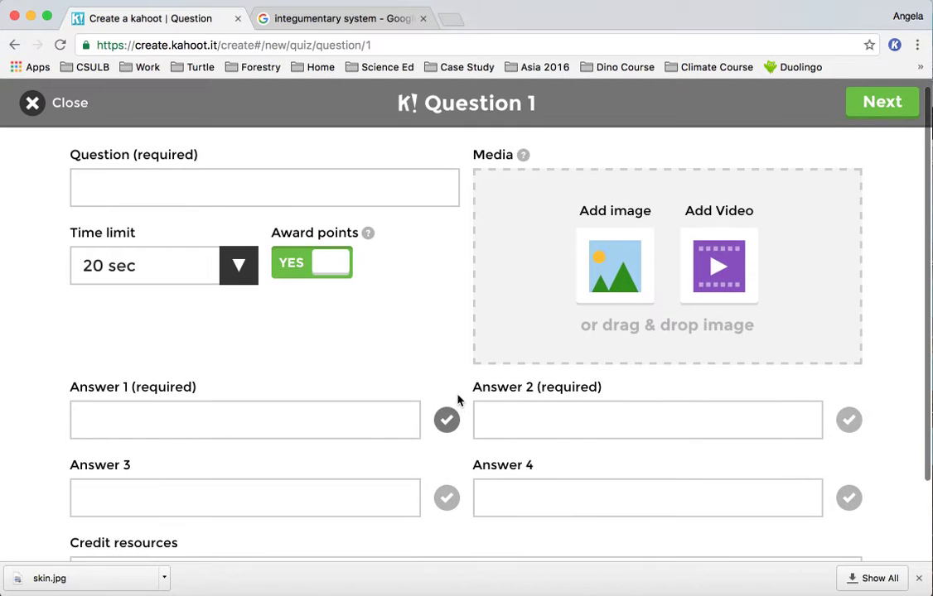
{"action": "left_click", "coordinate": [247, 189]}
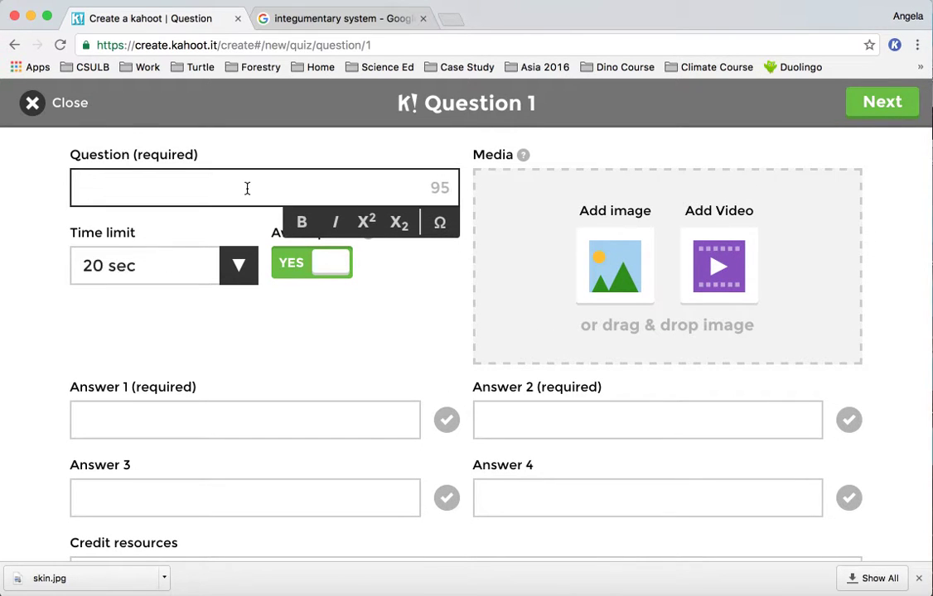
{"action": "type", "text": "What"}
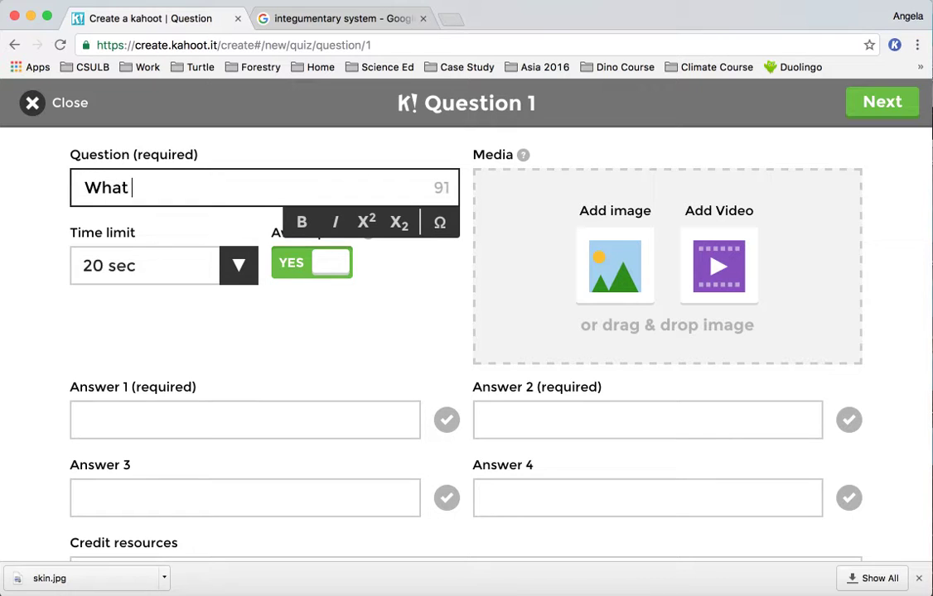
{"action": "type", "text": " is the main functi"}
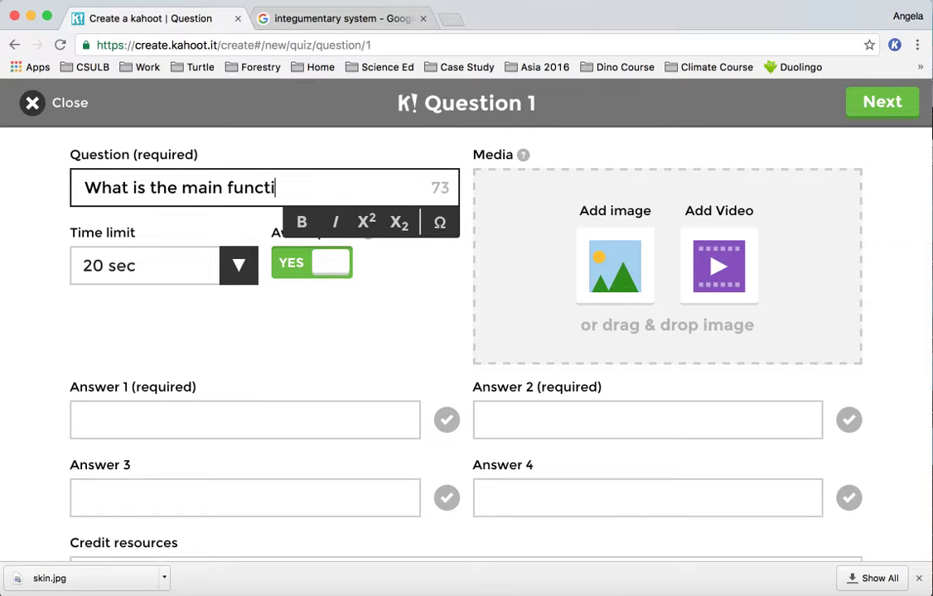
{"action": "type", "text": "on of the skin?"}
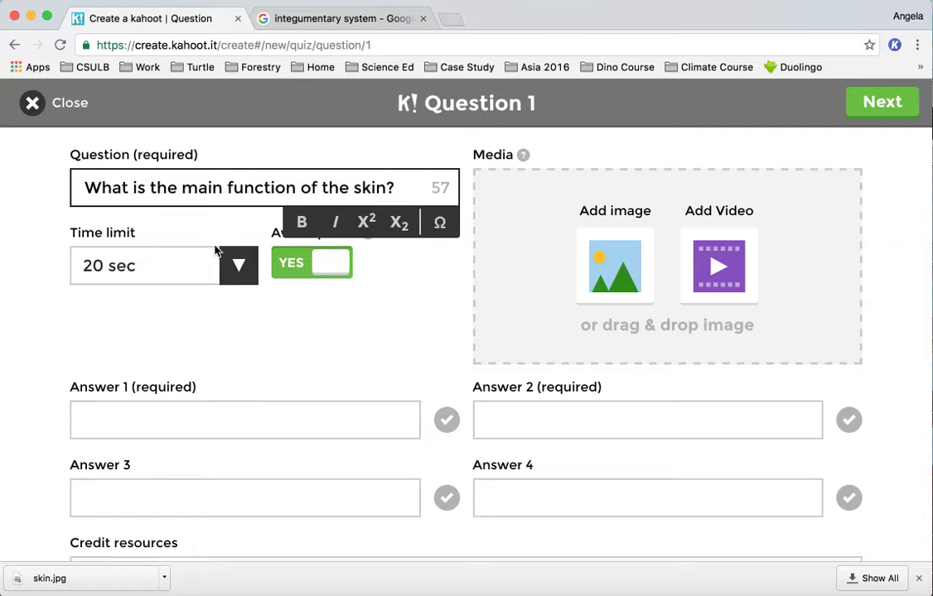
{"action": "left_click", "coordinate": [254, 354]}
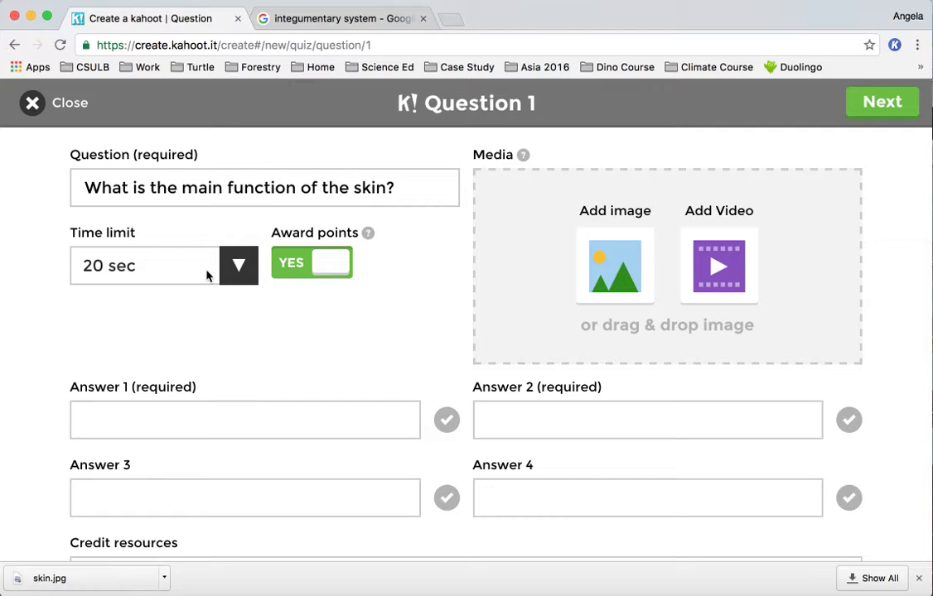
{"action": "left_click", "coordinate": [239, 279]}
{"action": "left_click", "coordinate": [239, 279]}
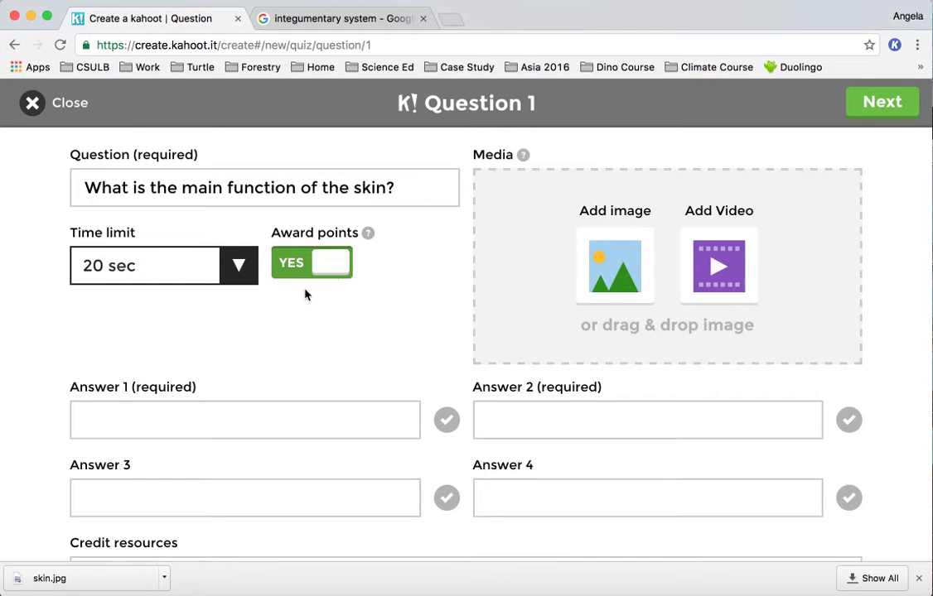
Enter "protects us from pathogens" as Answer 1 and "fights of aliens" as Answer 2.
{"action": "scroll", "coordinate": [225, 439], "scroll_direction": "down", "scroll_amount": 2}
{"action": "left_click", "coordinate": [226, 350]}
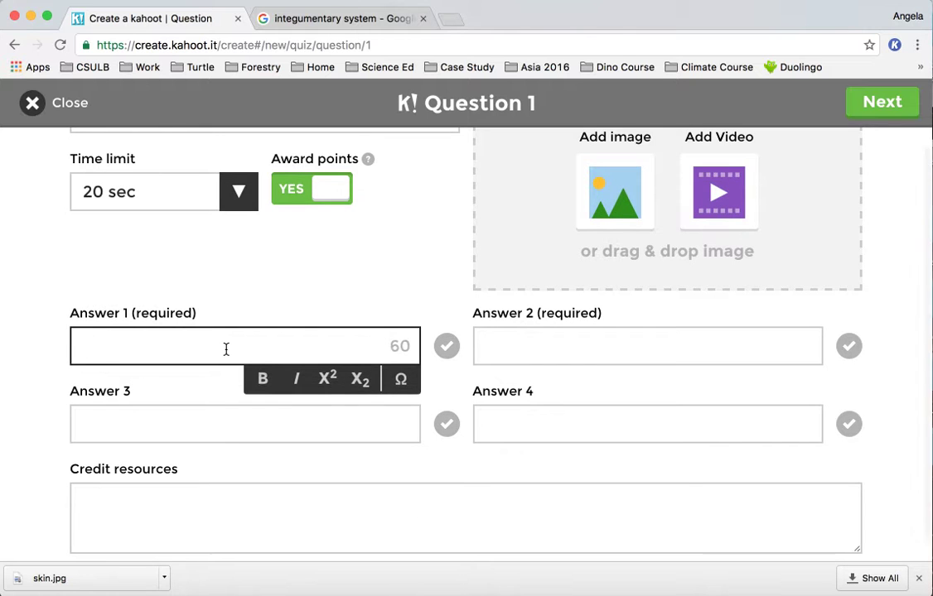
{"action": "scroll", "coordinate": [226, 350], "scroll_direction": "up", "scroll_amount": 2}
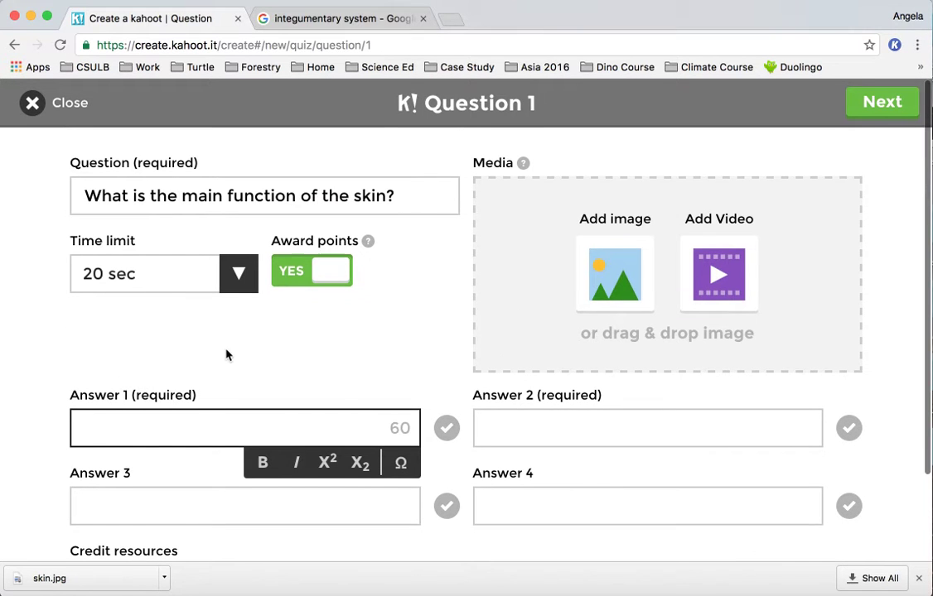
{"action": "type", "text": "protect"}
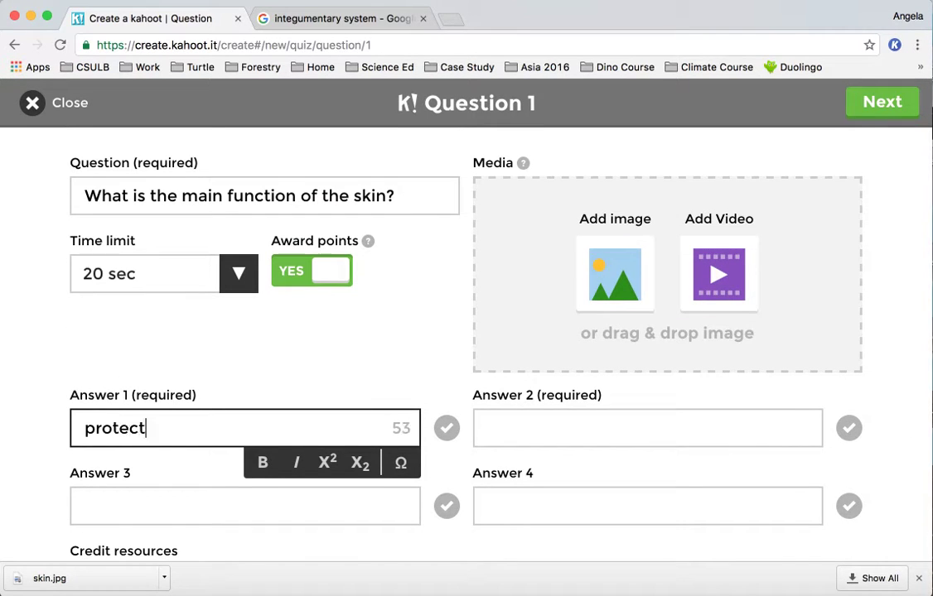
{"action": "type", "text": "s us fr"}
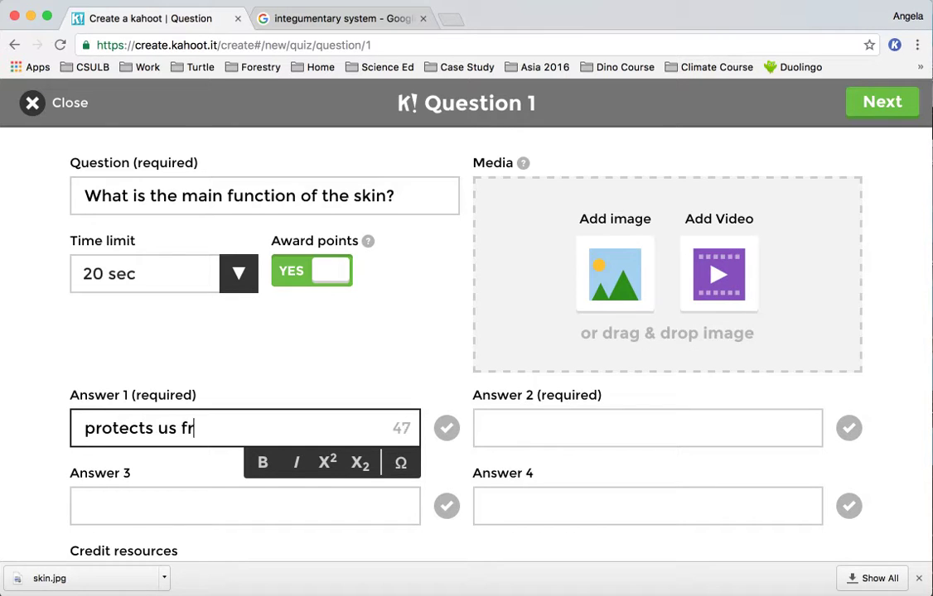
{"action": "type", "text": "om pathogens"}
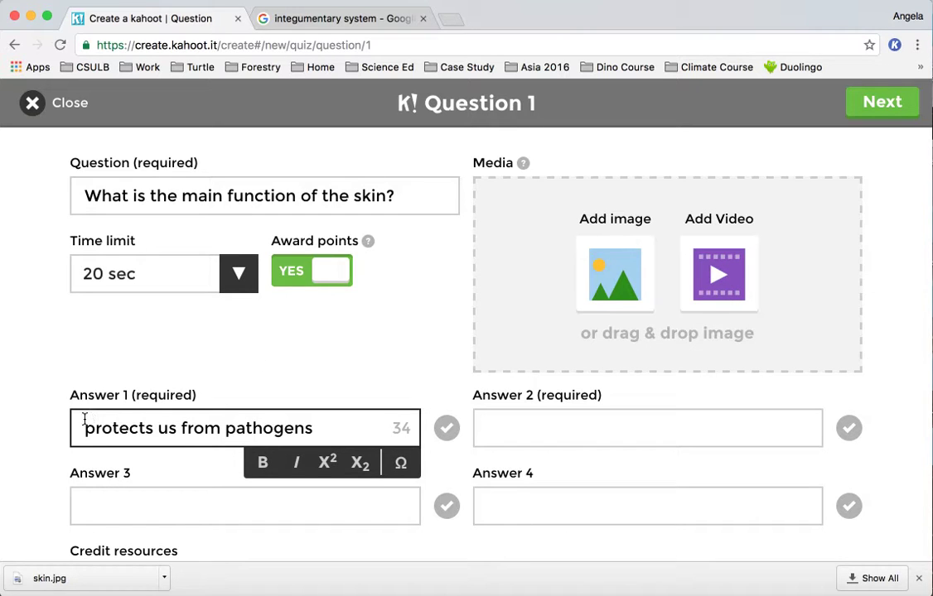
{"action": "left_click", "coordinate": [542, 422]}
{"action": "type", "text": "fights of "}
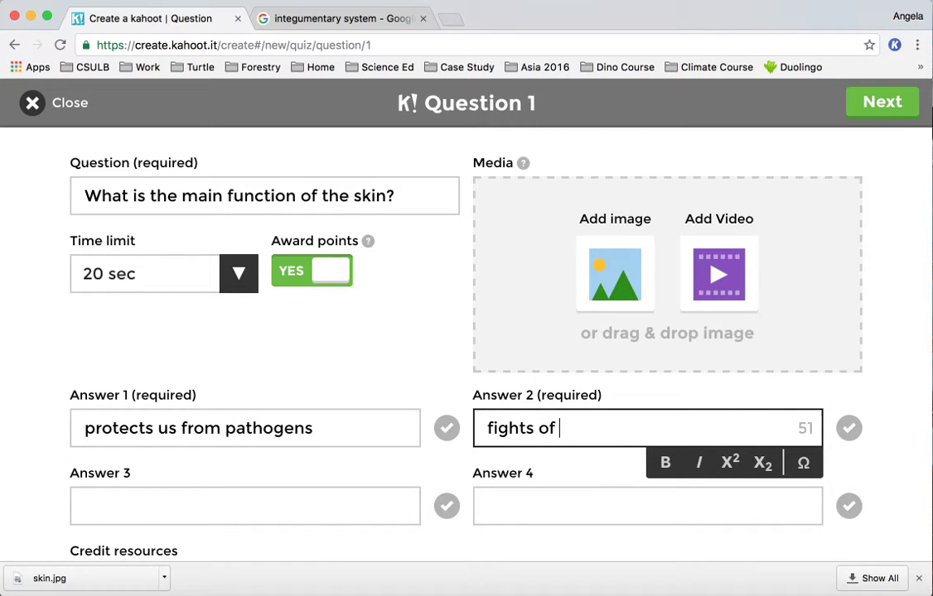
{"action": "type", "text": "aliens"}
{"action": "left_click", "coordinate": [274, 506]}
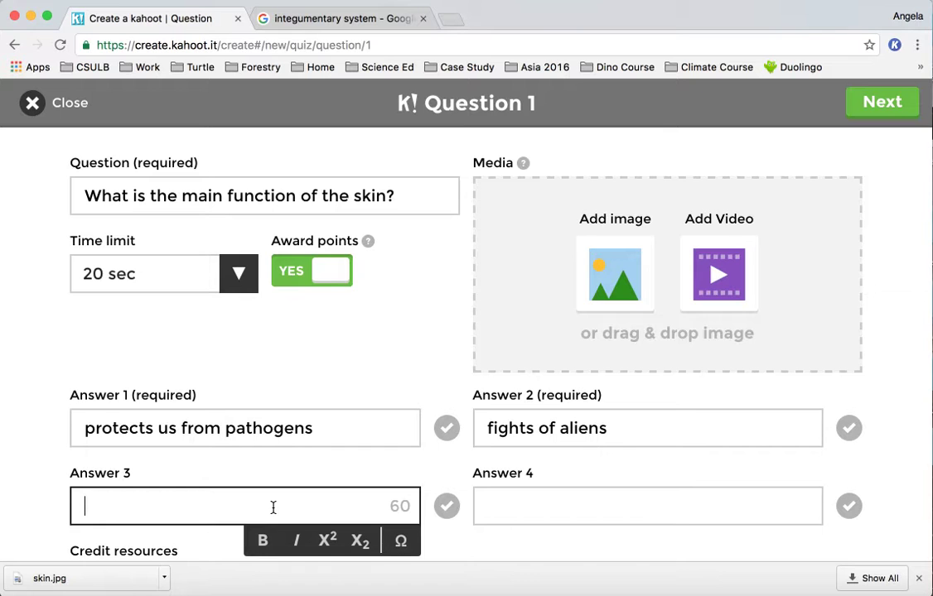
{"action": "type", "text": "maintains"}
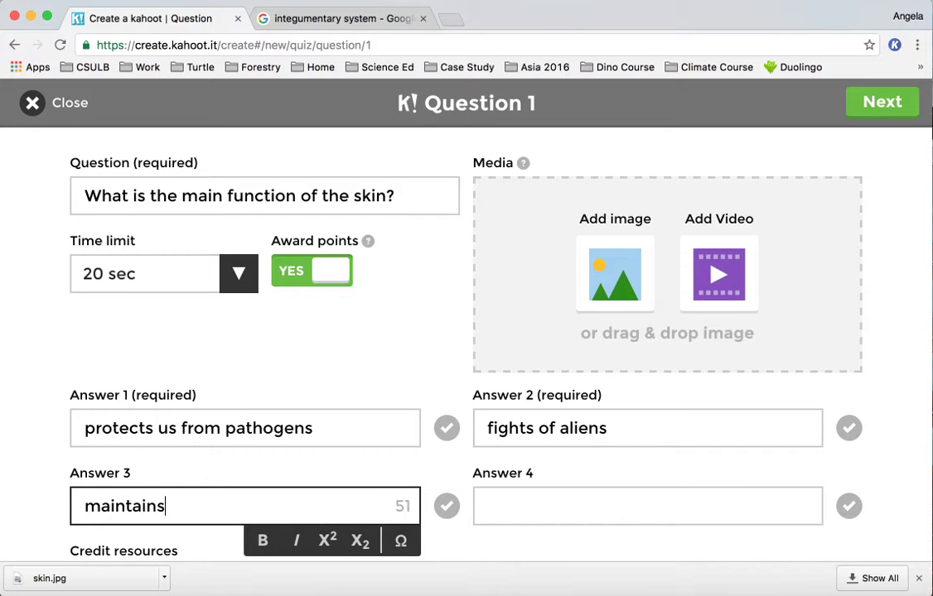
{"action": "type", "text": " body temp"}
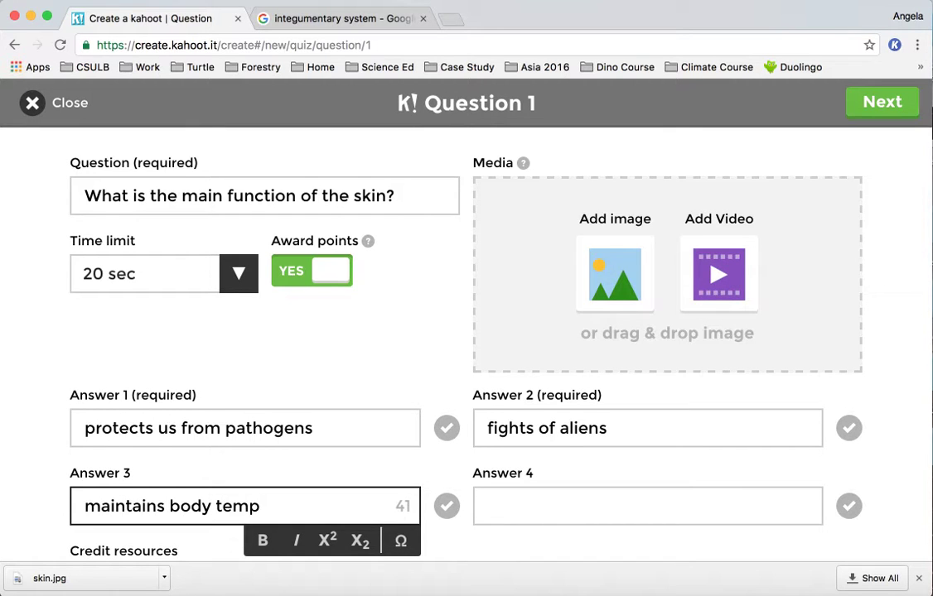
{"action": "scroll", "coordinate": [515, 497], "scroll_direction": "down", "scroll_amount": 3}
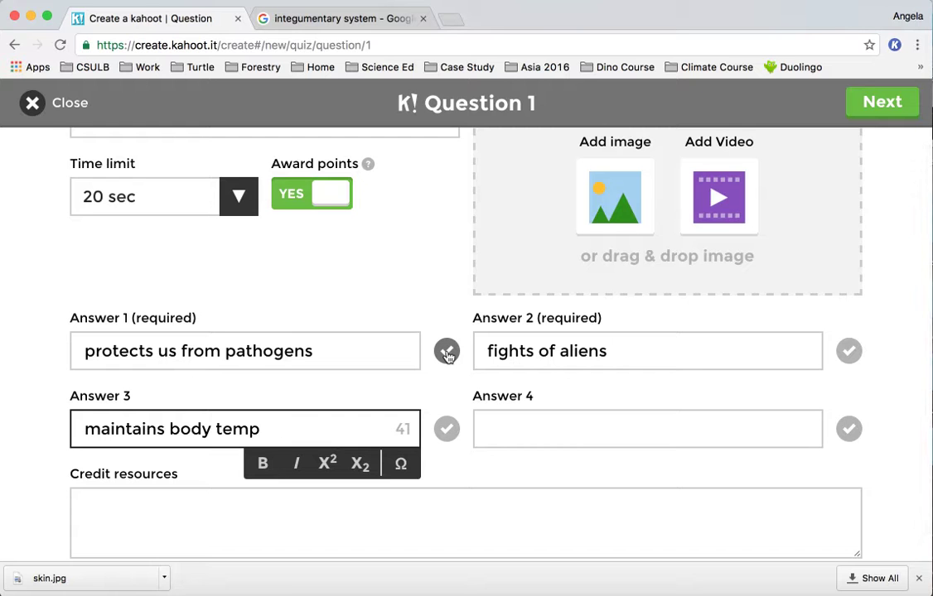
{"action": "left_click_drag", "start_coordinate": [266, 429], "coordinate": [54, 417]}
{"action": "key", "text": "BackSpace"}
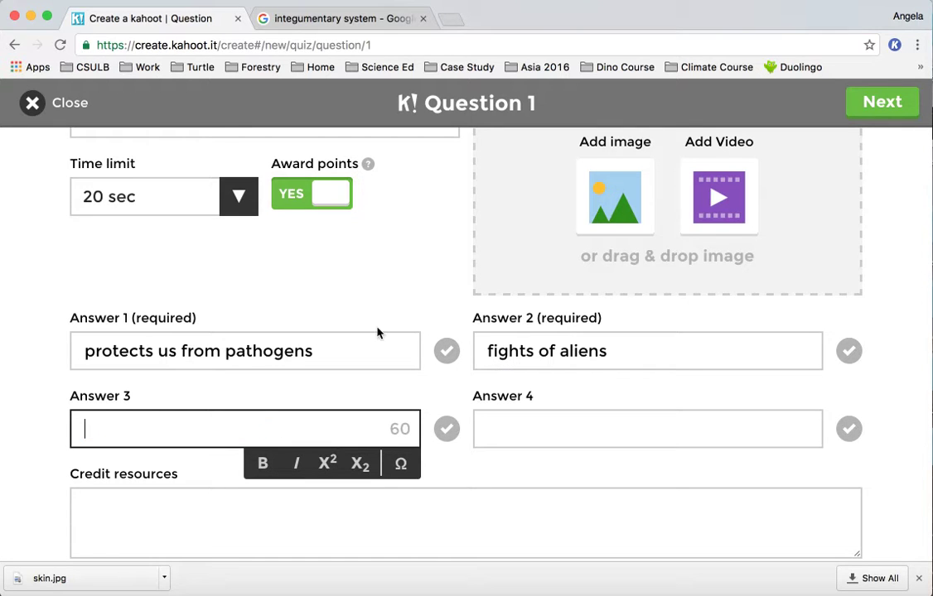
Mark the answer "protects us from pathogens" as correct.
{"action": "left_click", "coordinate": [445, 353]}
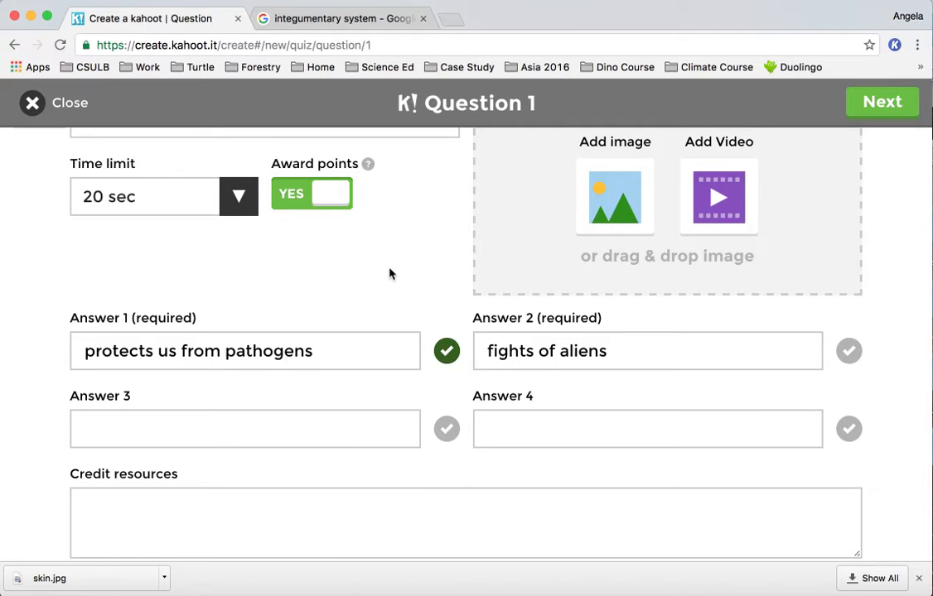
{"action": "scroll", "coordinate": [388, 271], "scroll_direction": "up", "scroll_amount": 2}
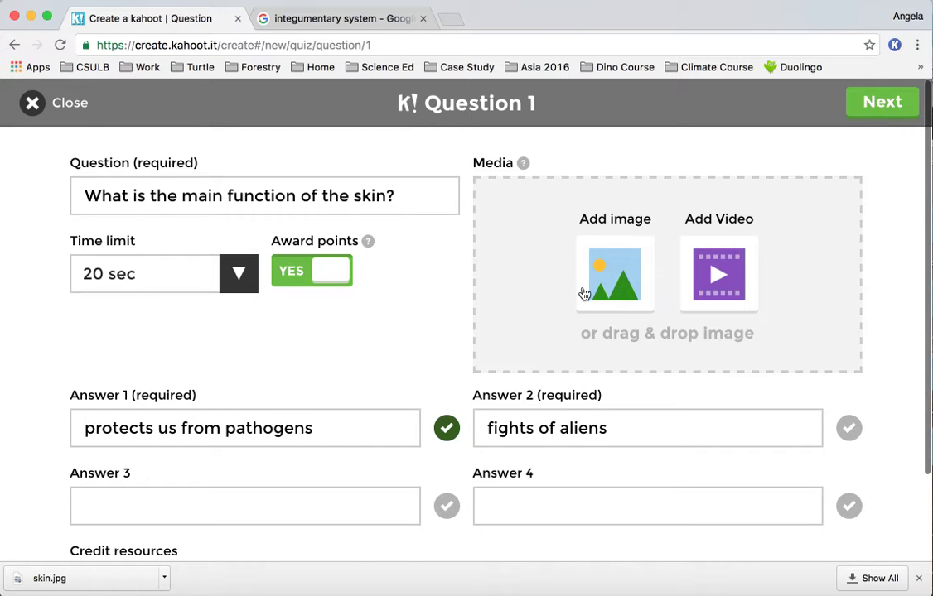
Switch to the Google image results, search for "integumentary system function" and look through the images for one suiting the question.
{"action": "left_click", "coordinate": [369, 20]}
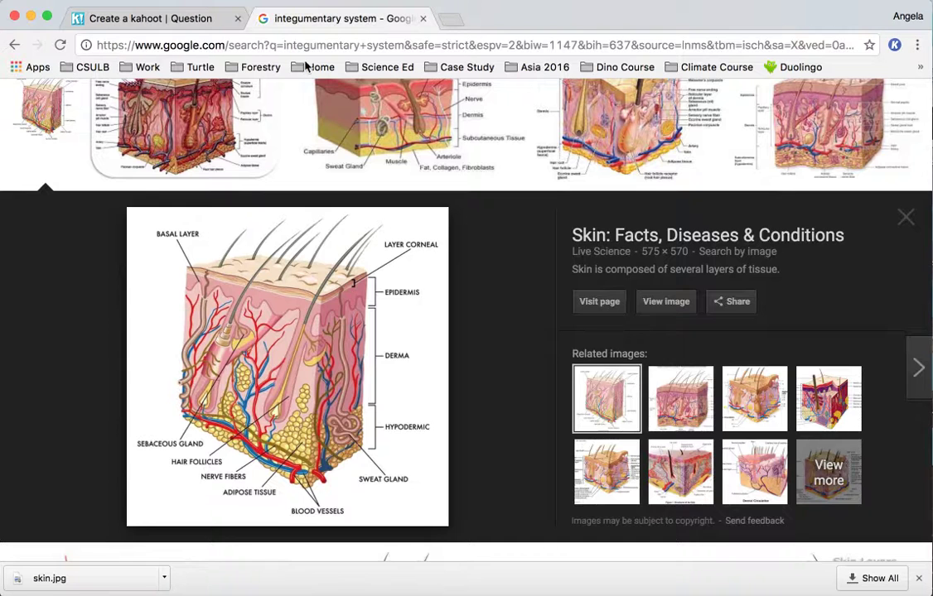
{"action": "scroll", "coordinate": [308, 235], "scroll_direction": "up", "scroll_amount": 5}
{"action": "left_click", "coordinate": [304, 112]}
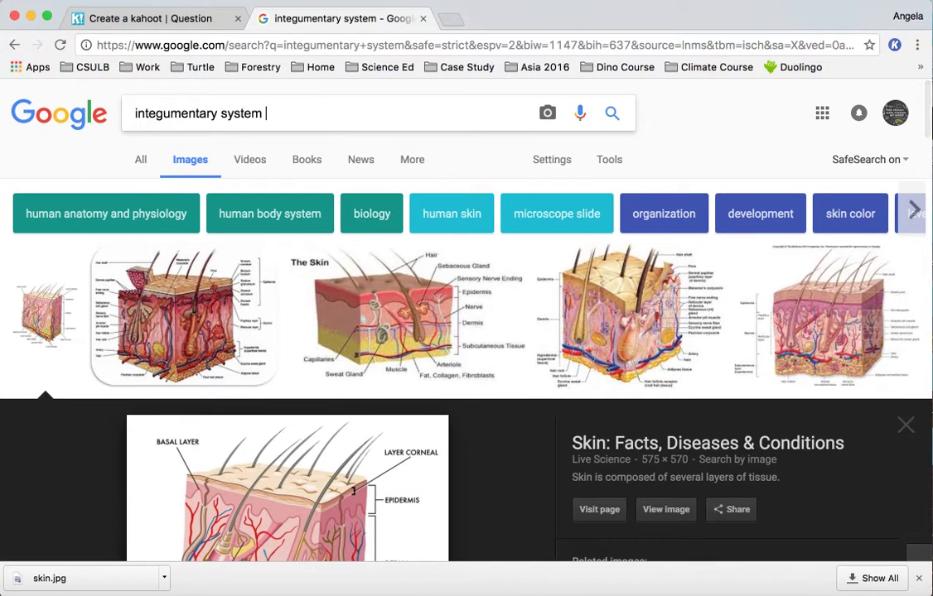
{"action": "type", "text": "function"}
{"action": "key", "text": "Return"}
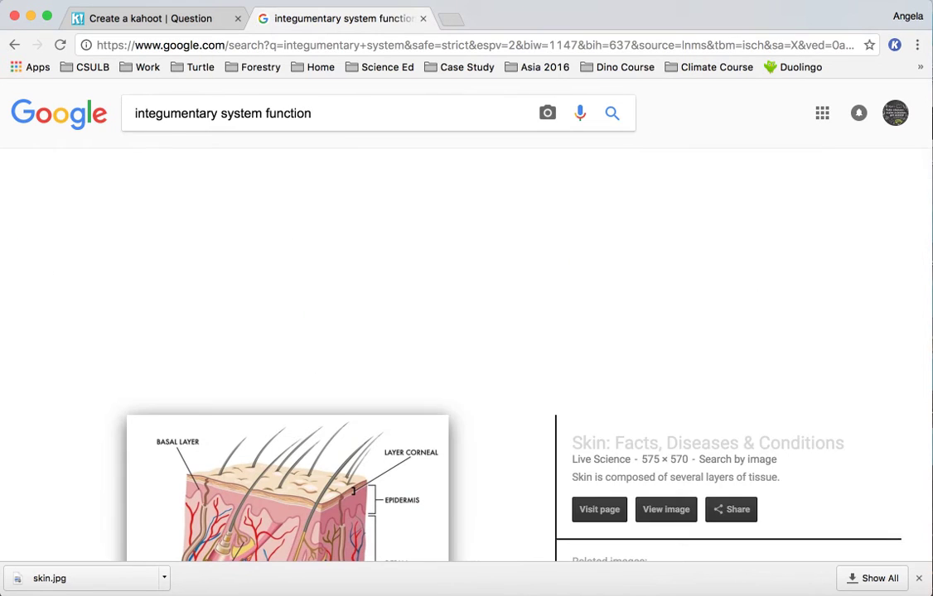
{"action": "scroll", "coordinate": [204, 489], "scroll_direction": "down", "scroll_amount": 5}
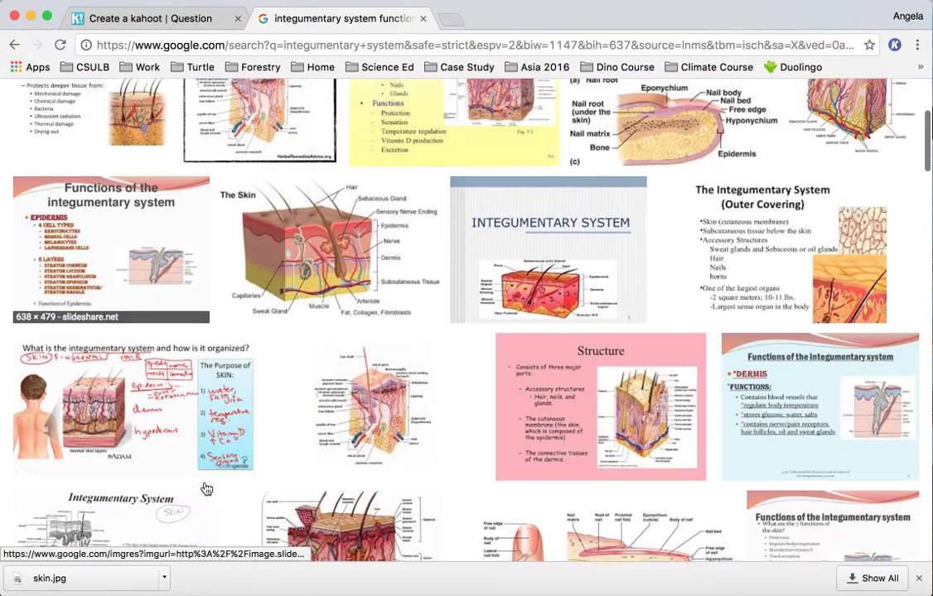
{"action": "scroll", "coordinate": [204, 489], "scroll_direction": "down", "scroll_amount": 5}
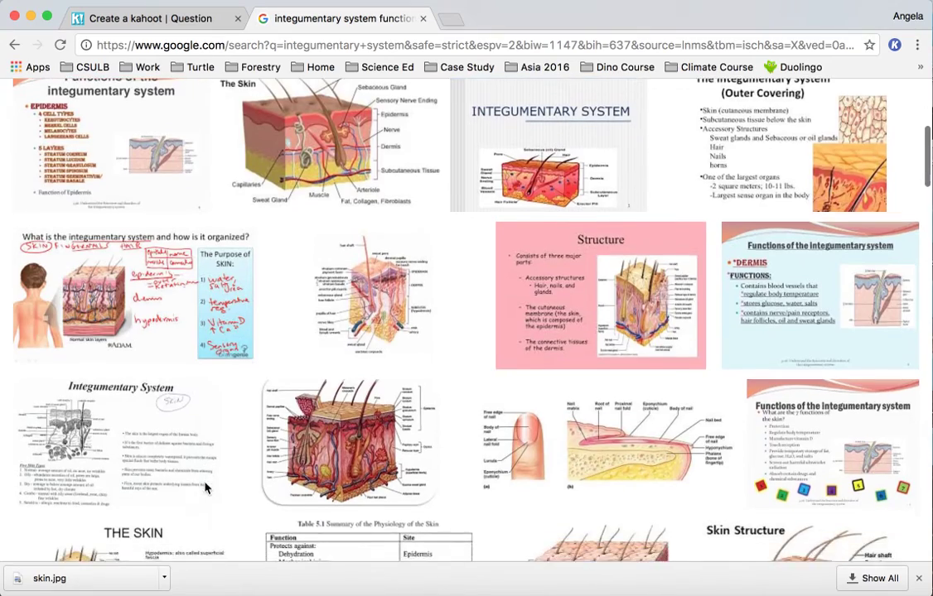
{"action": "scroll", "coordinate": [205, 489], "scroll_direction": "down", "scroll_amount": 10}
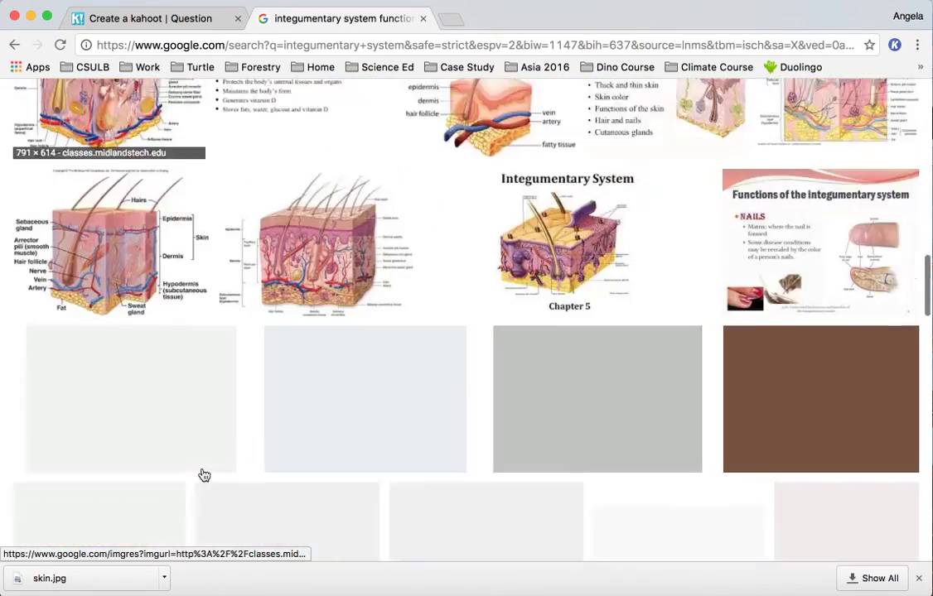
{"action": "scroll", "coordinate": [203, 474], "scroll_direction": "up", "scroll_amount": 20}
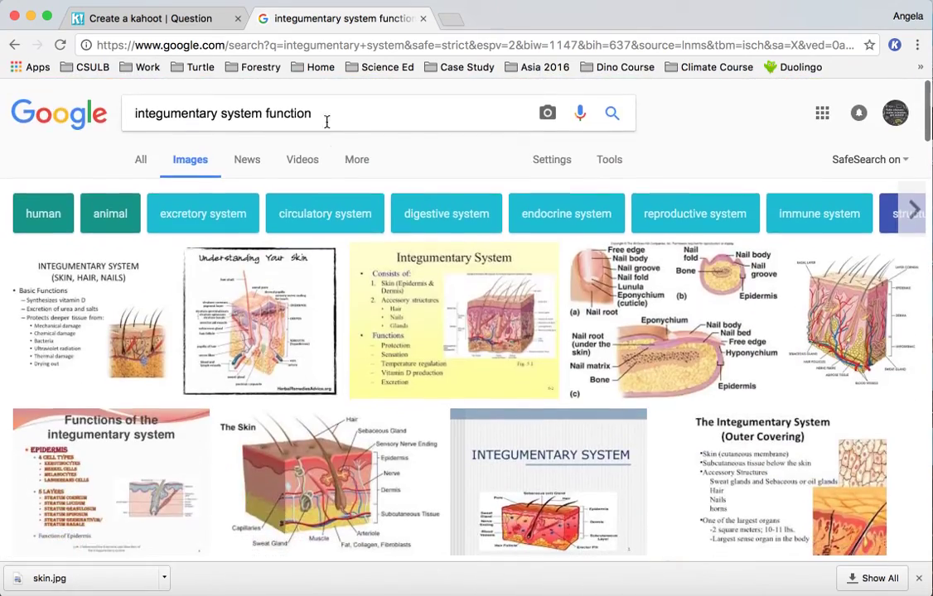
Search Google Images for "bacteria" and open the preview of the Medical News Today bacterial cell diagram.
{"action": "left_click_drag", "start_coordinate": [322, 113], "coordinate": [113, 108]}
{"action": "type", "text": "bacteris"}
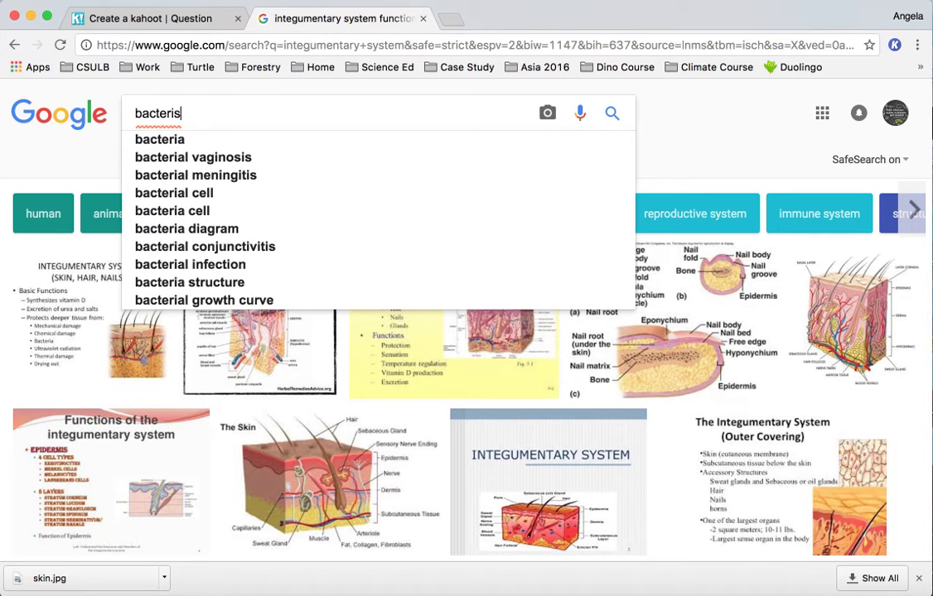
{"action": "key", "text": "BackSpace"}
{"action": "type", "text": "a"}
{"action": "key", "text": "Return"}
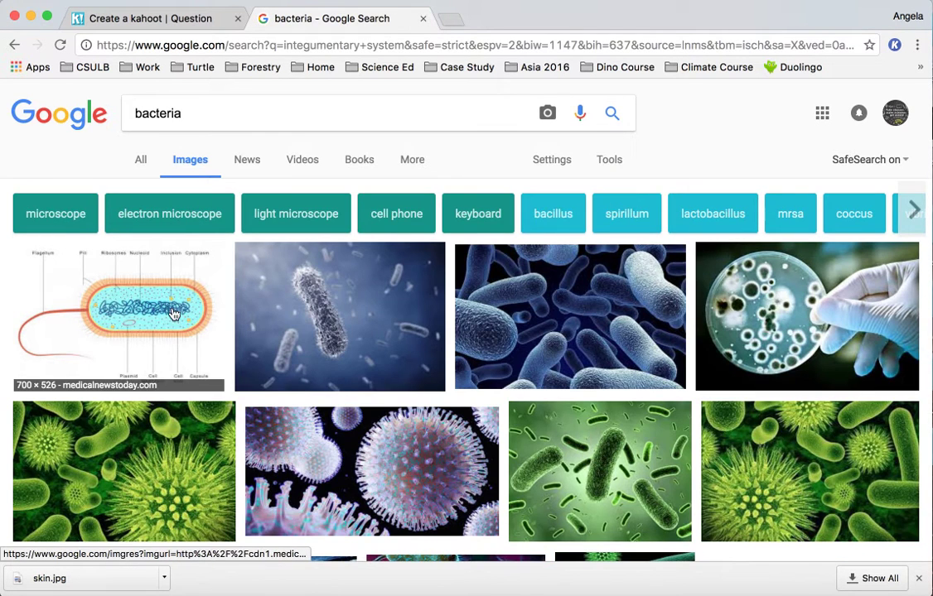
{"action": "left_click", "coordinate": [203, 319]}
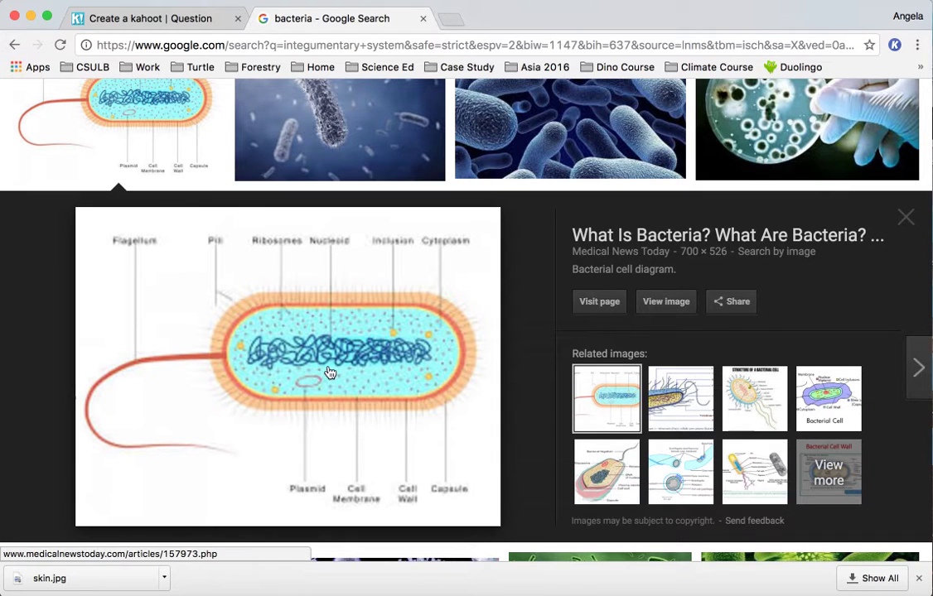
Save the bacterial cell diagram to the Desktop as a JPEG named "bacteria" and return to the Kahoot question.
{"action": "right_click", "coordinate": [329, 322]}
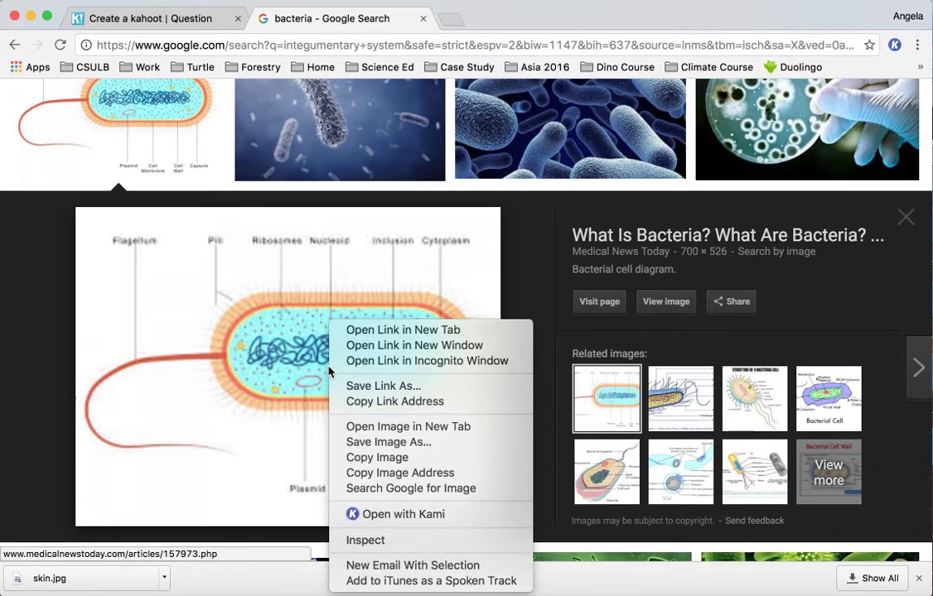
{"action": "left_click", "coordinate": [396, 442]}
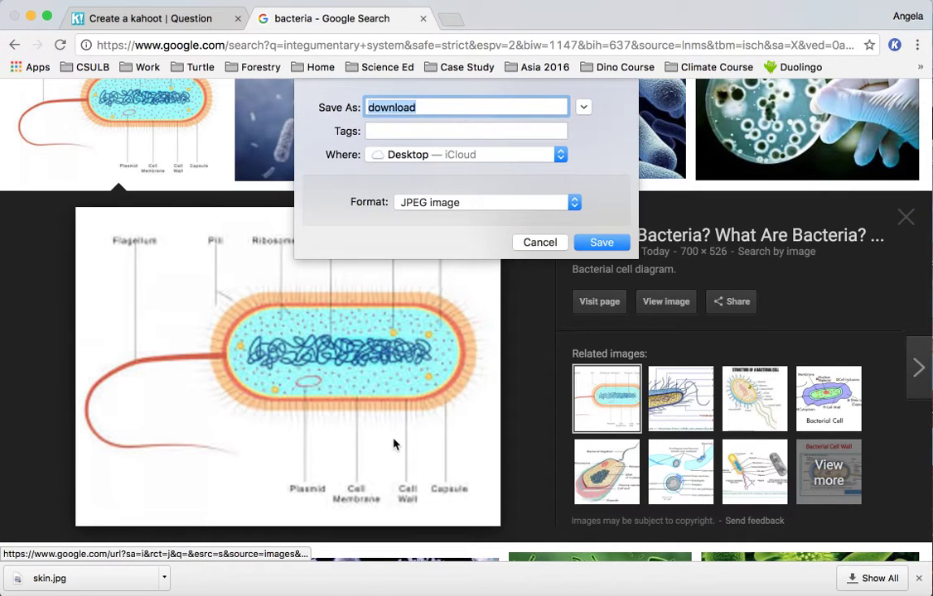
{"action": "type", "text": "bacteria"}
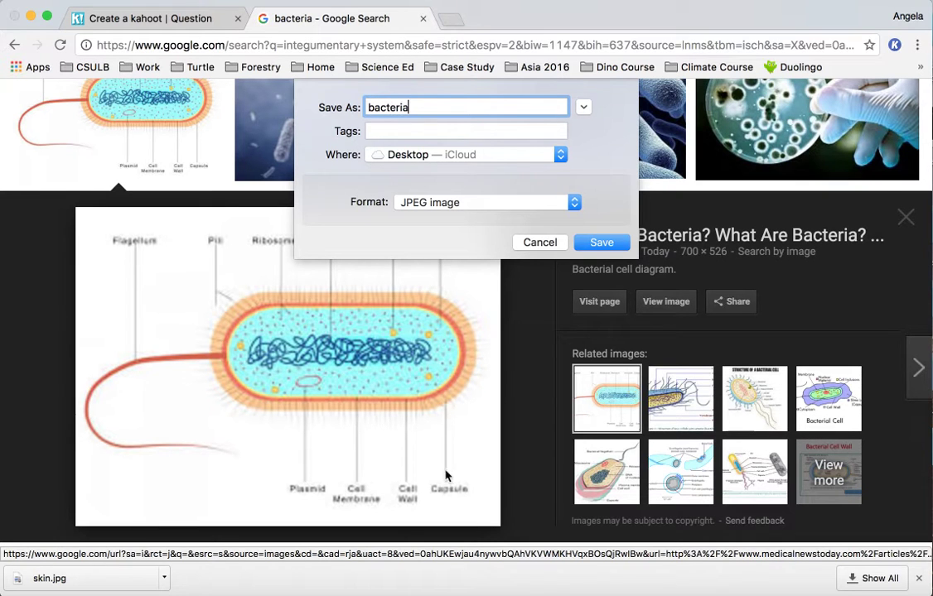
{"action": "left_click", "coordinate": [615, 245]}
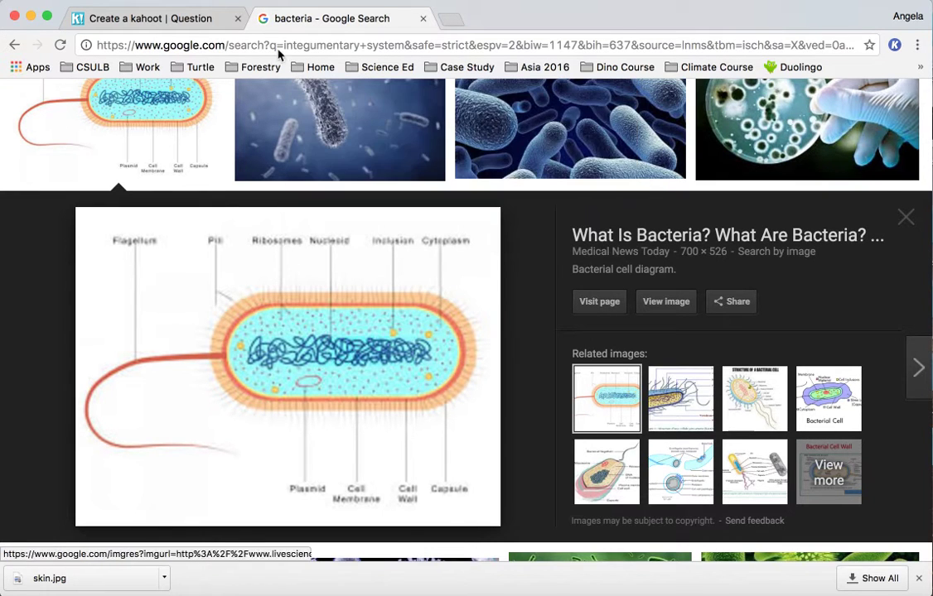
{"action": "left_click", "coordinate": [207, 20]}
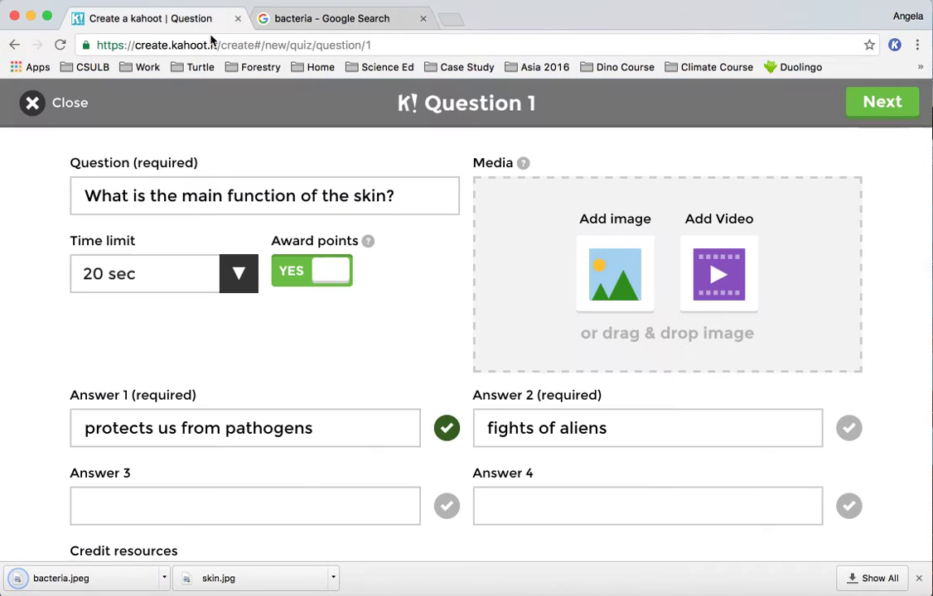
Add the image file bacteria.jpeg as the media for question 1.
{"action": "left_click", "coordinate": [621, 259]}
{"action": "double_click", "coordinate": [402, 144]}
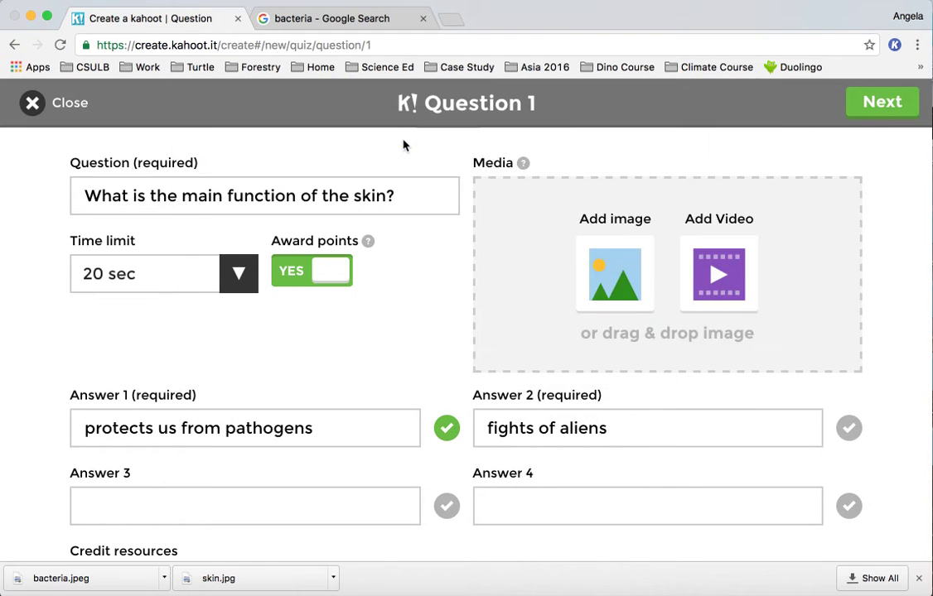
Copy the link address of the bacterial cell diagram from Google Images and paste it into the question's Credit resources.
{"action": "scroll", "coordinate": [466, 388], "scroll_direction": "down", "scroll_amount": 3}
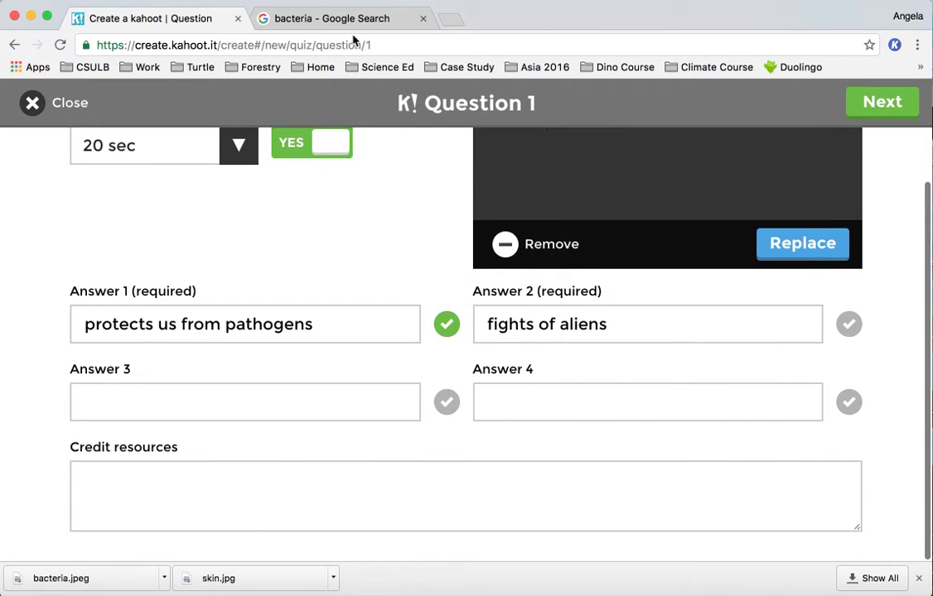
{"action": "left_click", "coordinate": [414, 16]}
{"action": "right_click", "coordinate": [283, 394]}
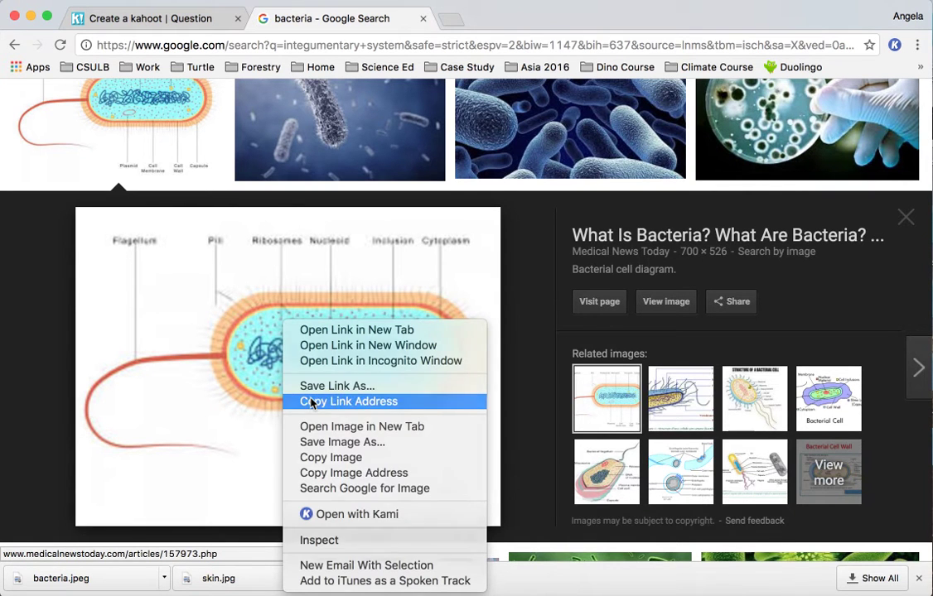
{"action": "left_click", "coordinate": [306, 401]}
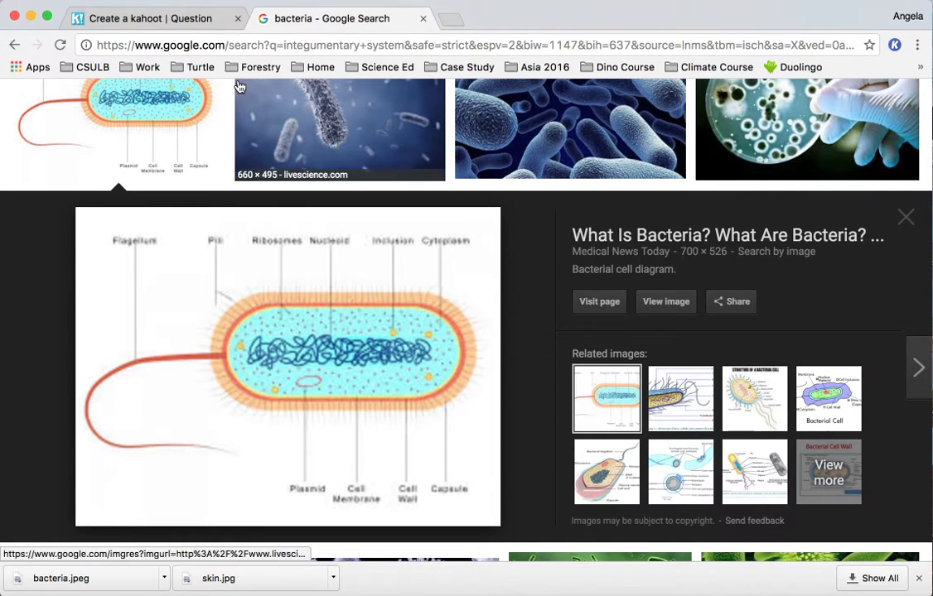
{"action": "left_click", "coordinate": [198, 20]}
{"action": "left_click", "coordinate": [210, 479]}
{"action": "key", "text": "super+v"}
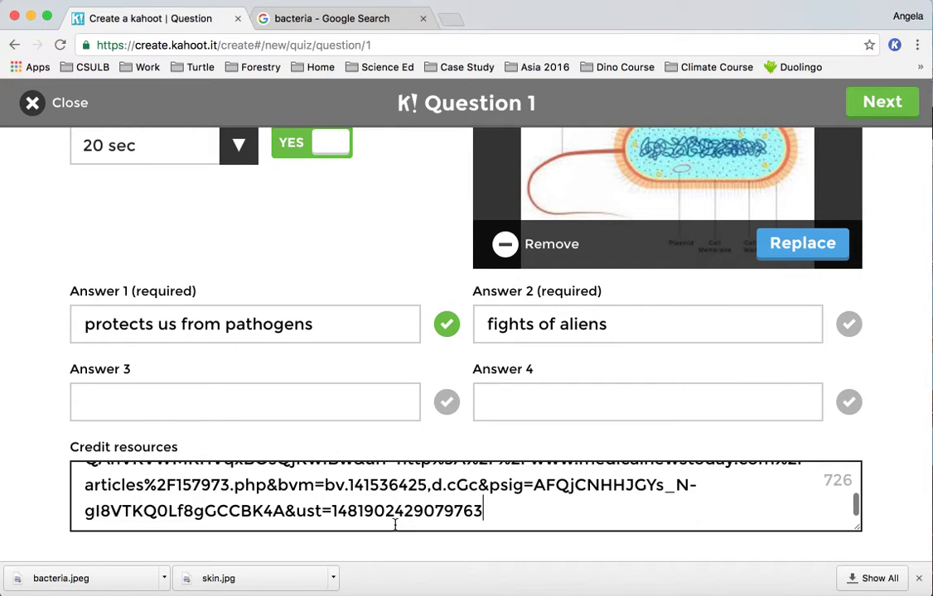
Finish question 1, then save the quiz and go to the list of created kahoots.
{"action": "scroll", "coordinate": [395, 523], "scroll_direction": "up", "scroll_amount": 5}
{"action": "scroll", "coordinate": [889, 491], "scroll_direction": "down", "scroll_amount": 3}
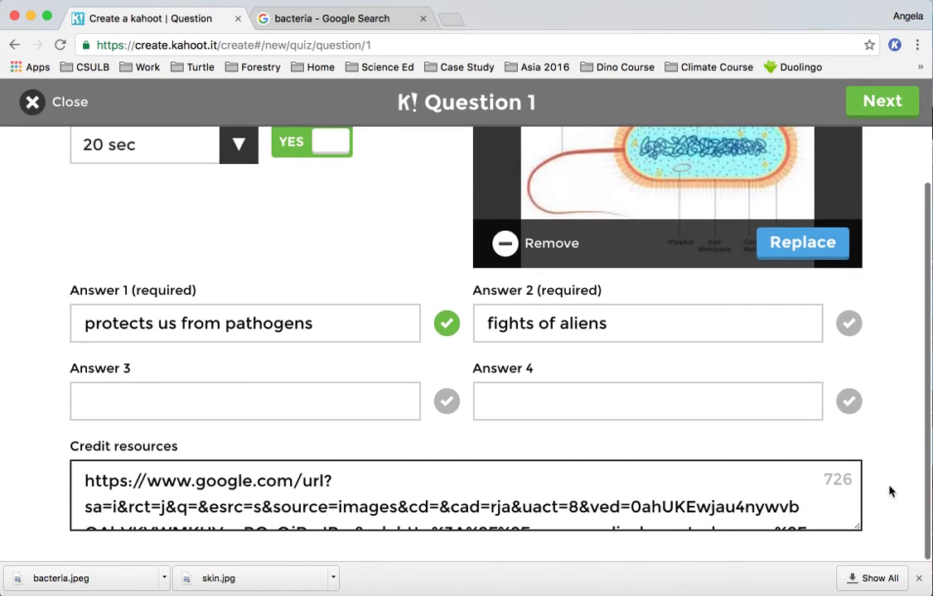
{"action": "scroll", "coordinate": [888, 491], "scroll_direction": "up", "scroll_amount": 3}
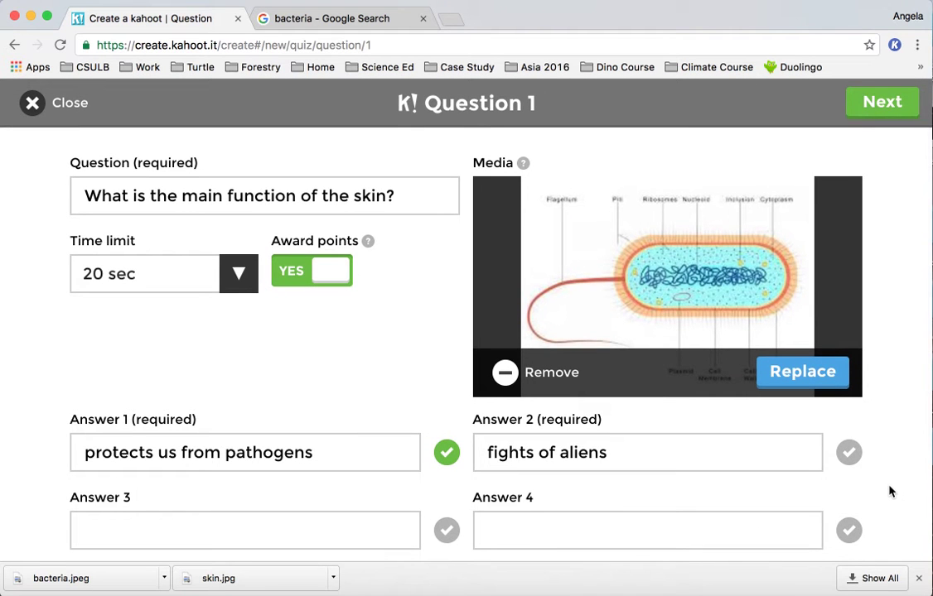
{"action": "left_click", "coordinate": [883, 104]}
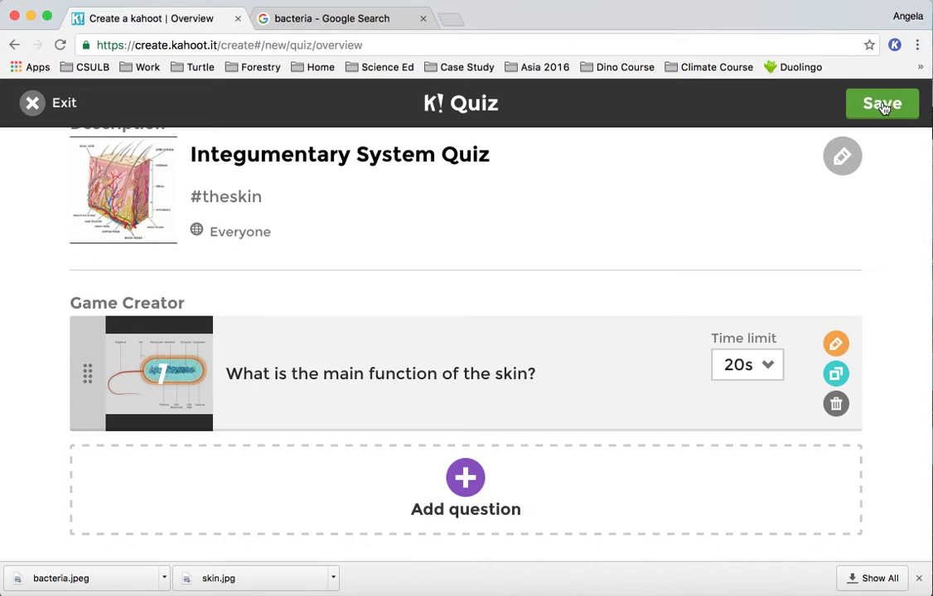
{"action": "scroll", "coordinate": [878, 244], "scroll_direction": "up", "scroll_amount": 2}
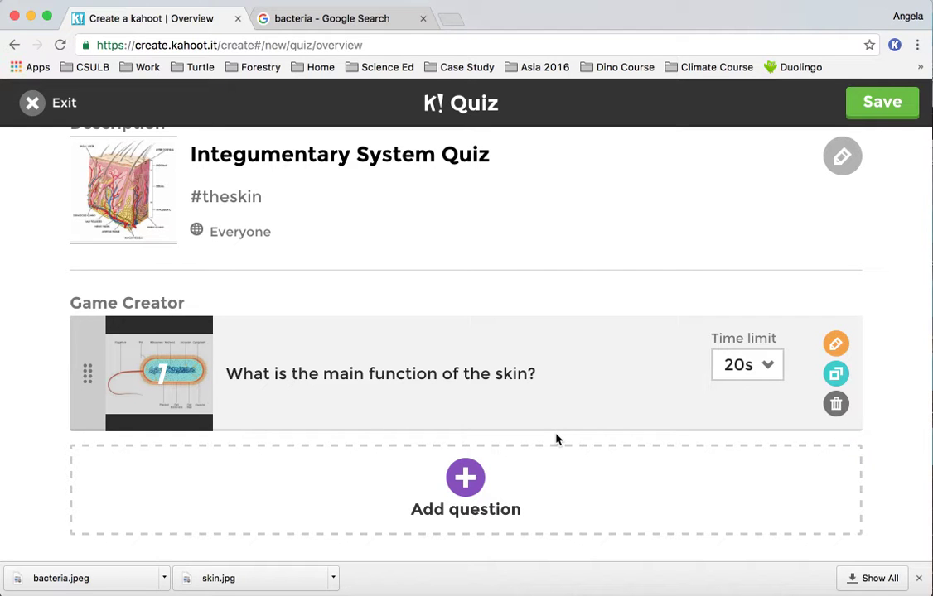
{"action": "left_click", "coordinate": [873, 114]}
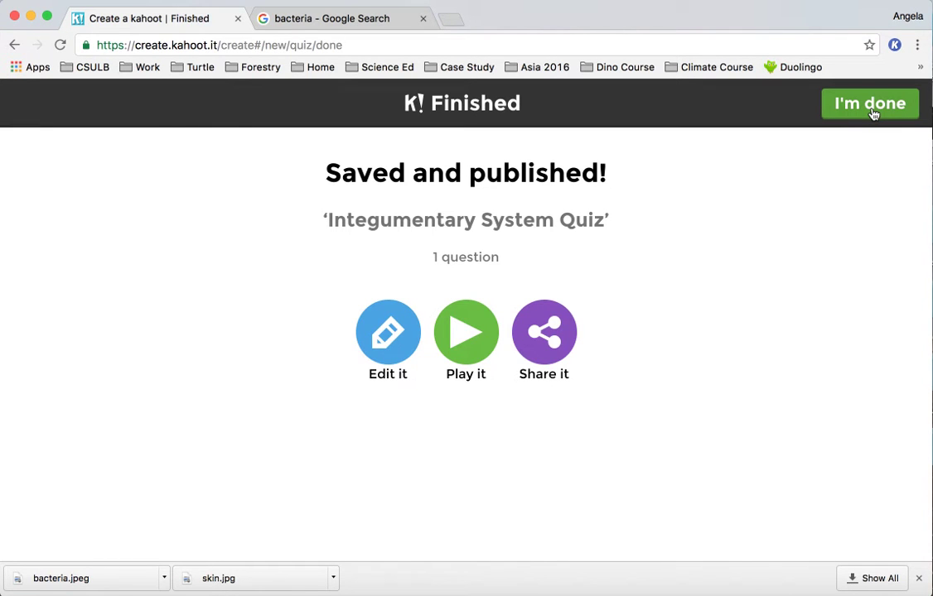
{"action": "left_click", "coordinate": [872, 114]}
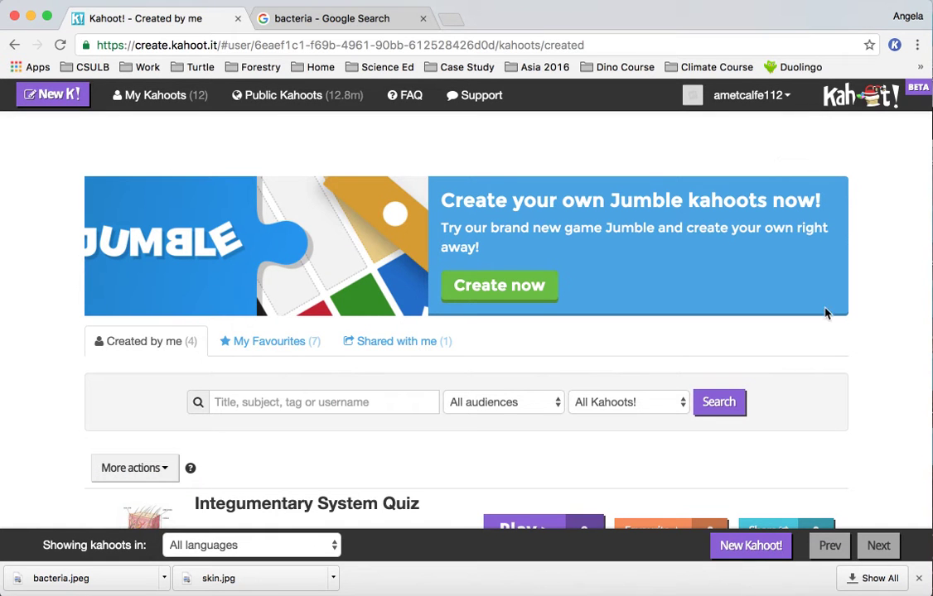
Look over the list of created kahoots, visit the page for creating a new kahoot and return to My Kahoots.
{"action": "scroll", "coordinate": [785, 418], "scroll_direction": "down", "scroll_amount": 3}
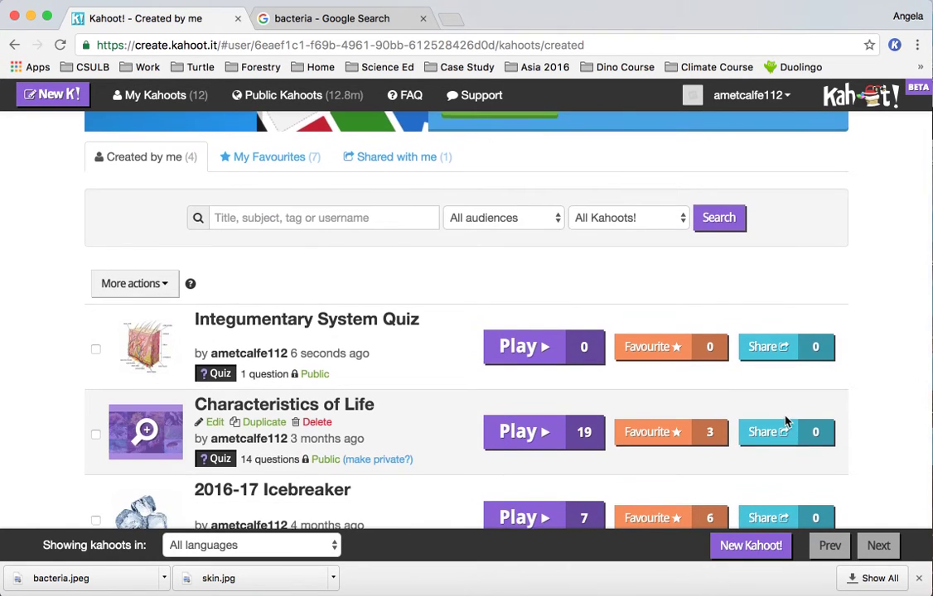
{"action": "scroll", "coordinate": [785, 418], "scroll_direction": "up", "scroll_amount": 3}
{"action": "left_click", "coordinate": [86, 99]}
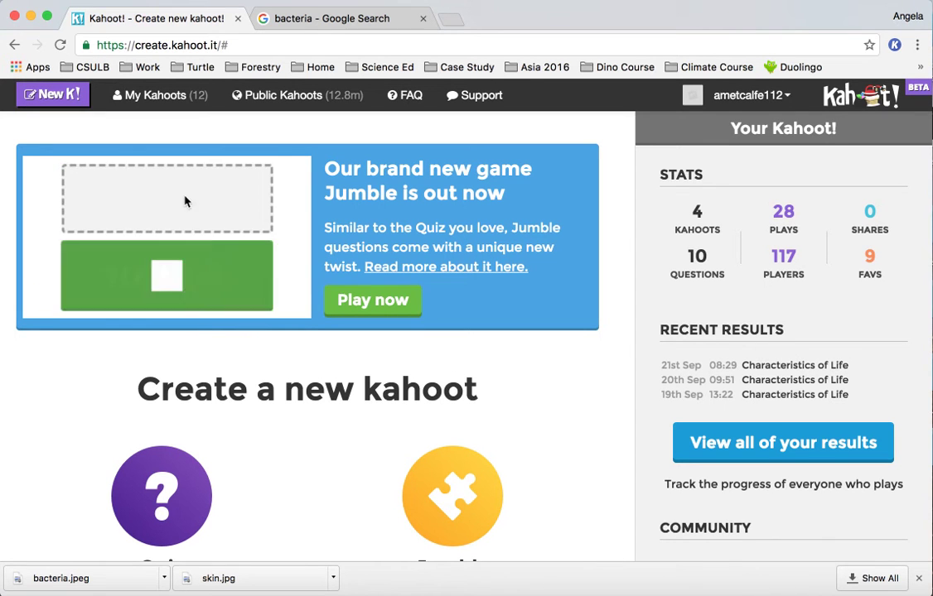
{"action": "left_click", "coordinate": [147, 98]}
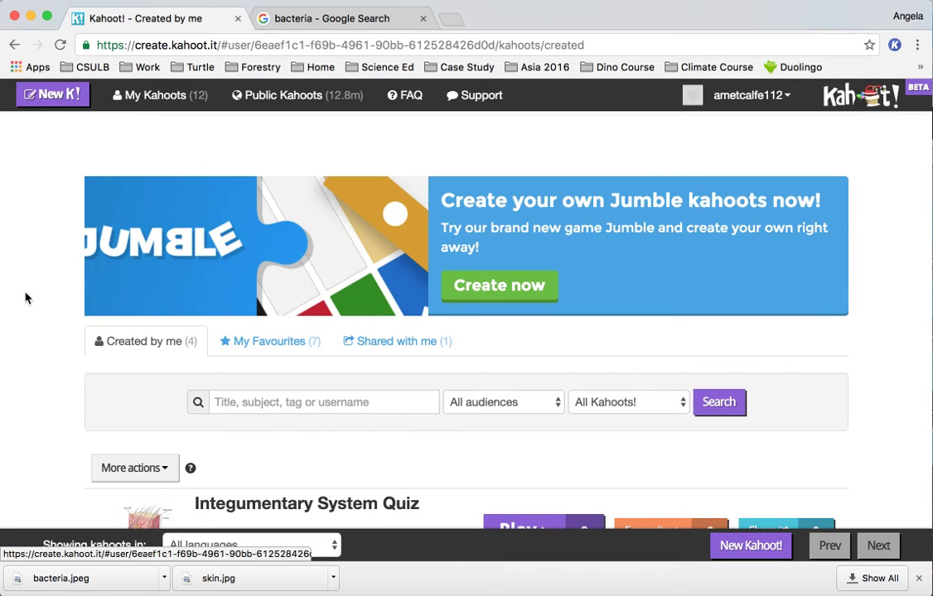
Open the details page of the Integumentary System Quiz and review its questions and resource credits.
{"action": "scroll", "coordinate": [28, 365], "scroll_direction": "down", "scroll_amount": 5}
{"action": "scroll", "coordinate": [76, 443], "scroll_direction": "up", "scroll_amount": 3}
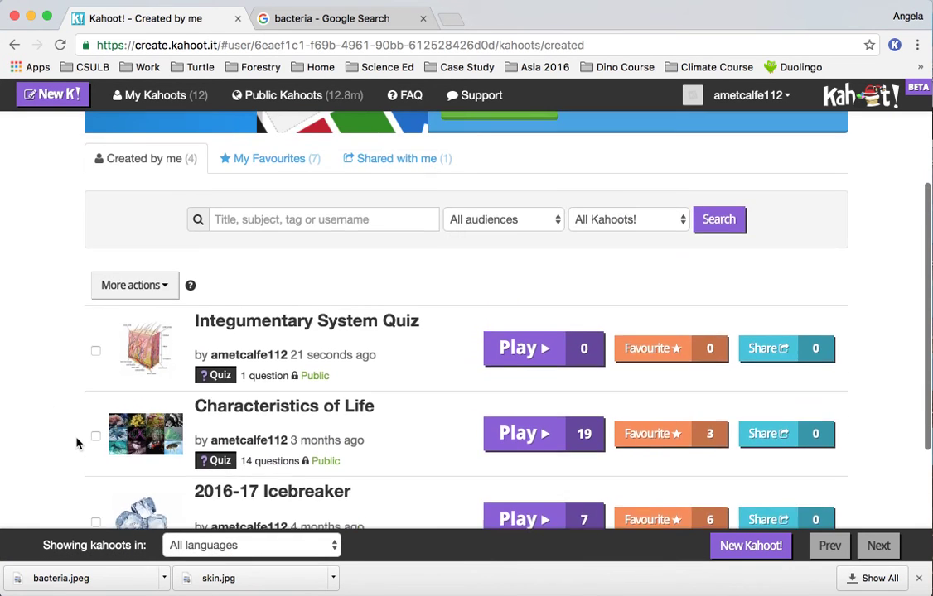
{"action": "mouse_move", "coordinate": [99, 358]}
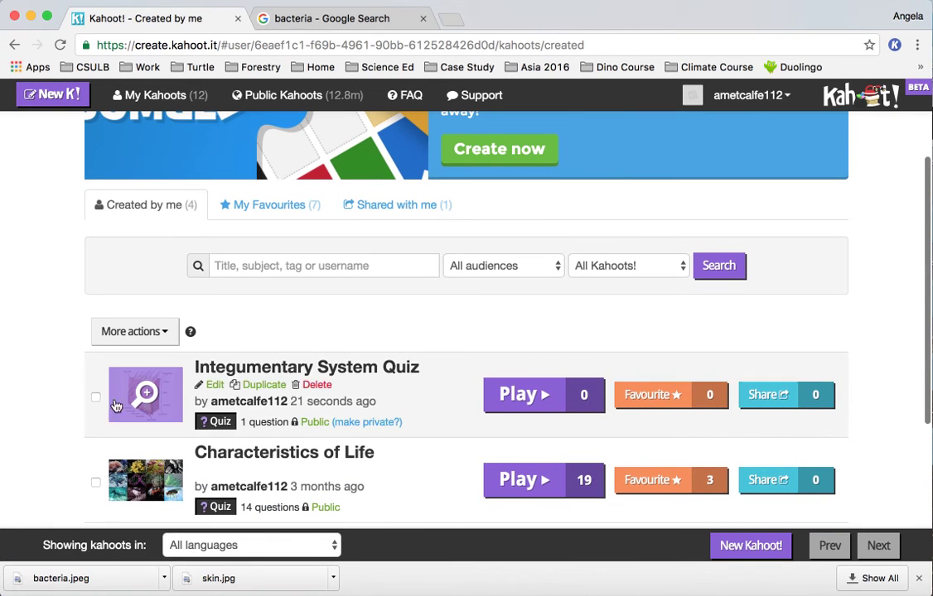
{"action": "left_click", "coordinate": [305, 370]}
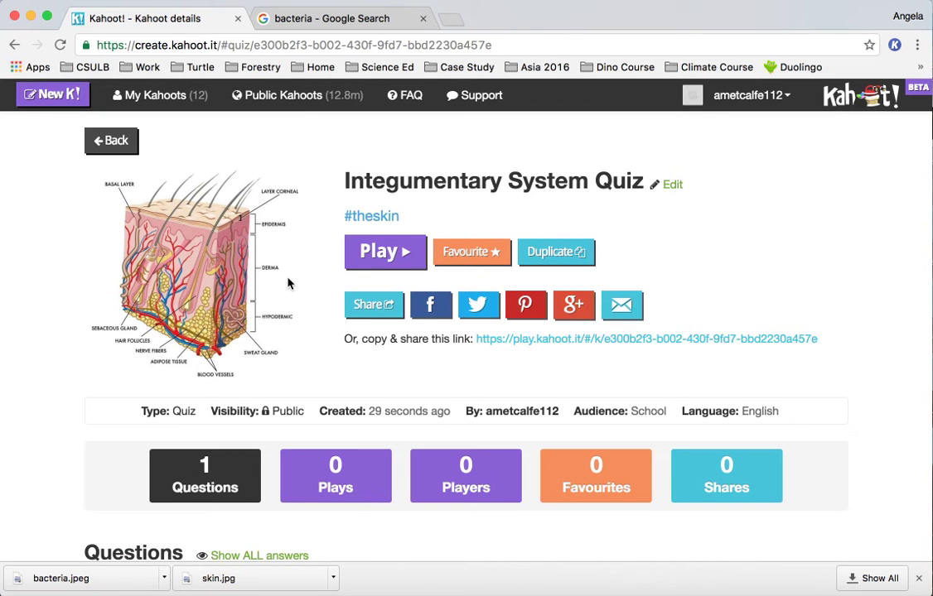
{"action": "scroll", "coordinate": [288, 284], "scroll_direction": "down", "scroll_amount": 4}
{"action": "scroll", "coordinate": [287, 283], "scroll_direction": "up", "scroll_amount": 1}
{"action": "scroll", "coordinate": [287, 283], "scroll_direction": "down", "scroll_amount": 1}
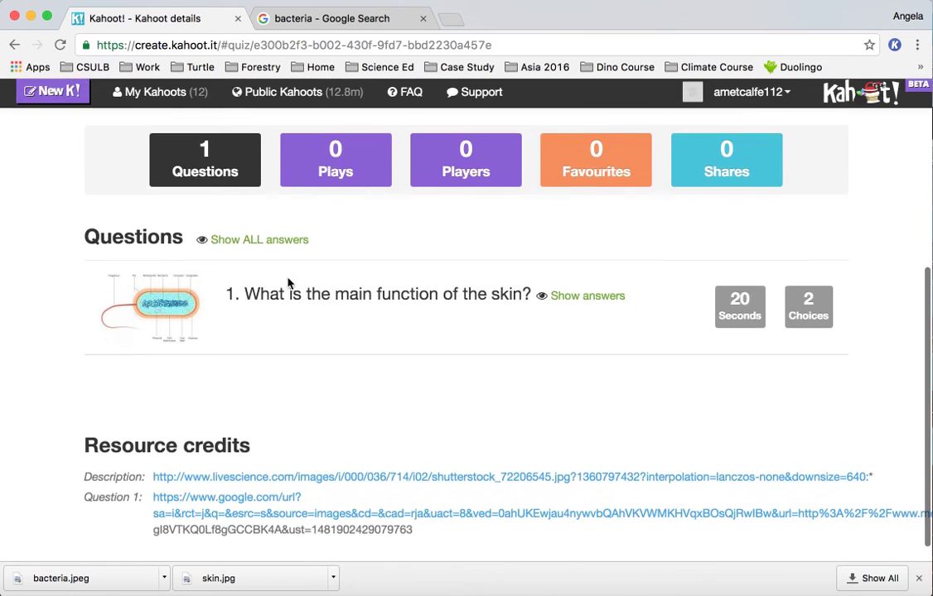
{"action": "scroll", "coordinate": [287, 283], "scroll_direction": "up", "scroll_amount": 4}
Go back to the created kahoots, open the Integumentary System Quiz for editing and save it again.
{"action": "left_click", "coordinate": [113, 144]}
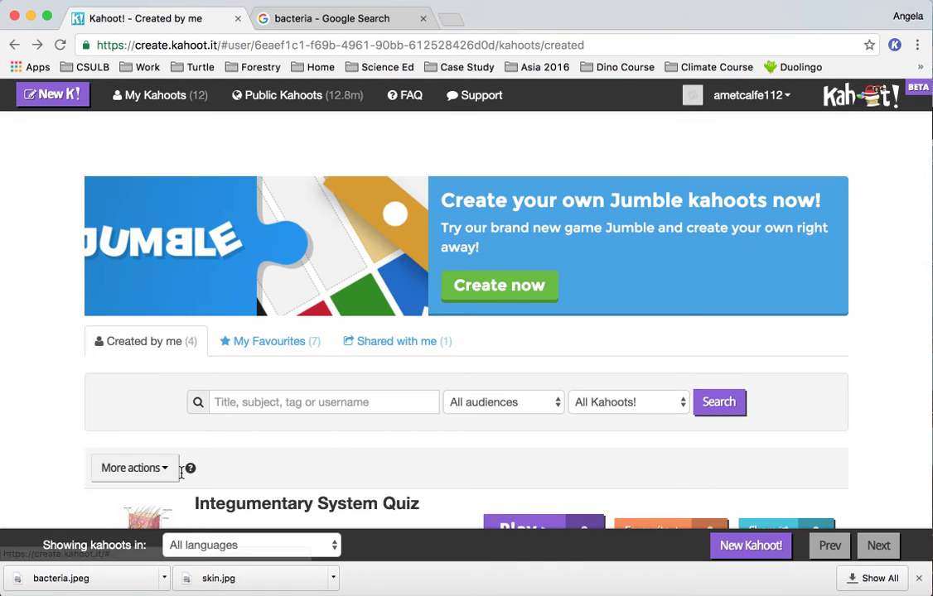
{"action": "scroll", "coordinate": [182, 469], "scroll_direction": "down", "scroll_amount": 3}
{"action": "mouse_move", "coordinate": [227, 310]}
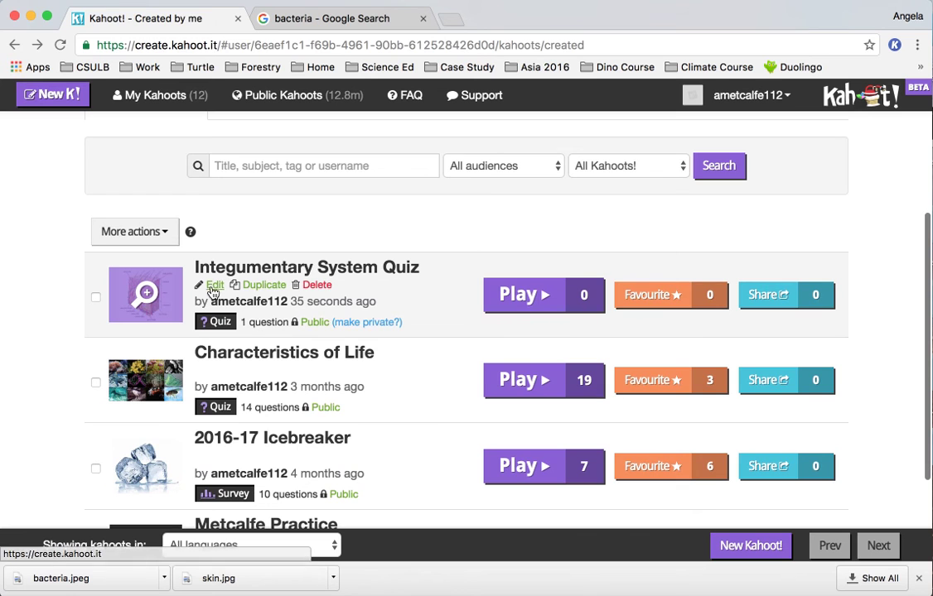
{"action": "left_click", "coordinate": [214, 285]}
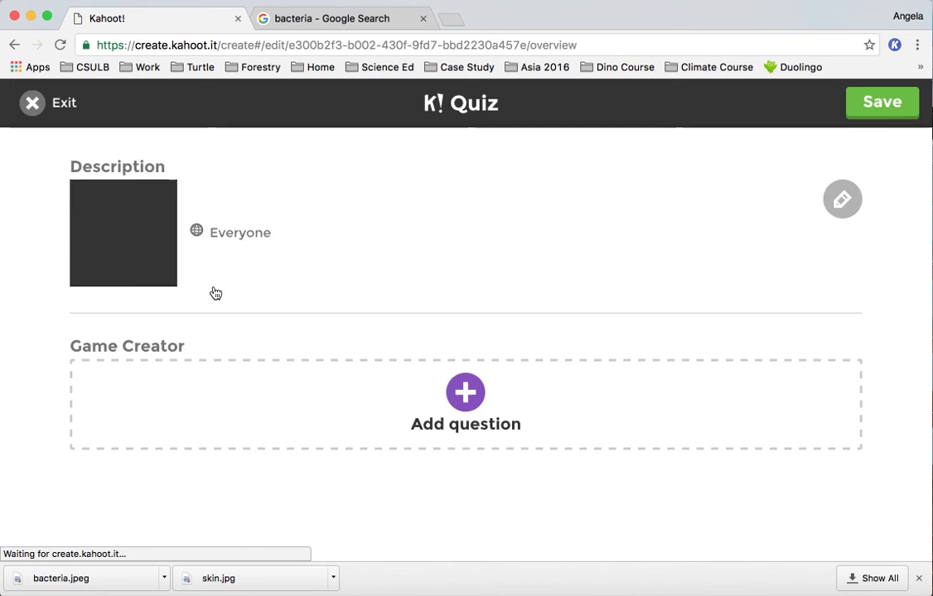
{"action": "scroll", "coordinate": [337, 386], "scroll_direction": "down", "scroll_amount": 1}
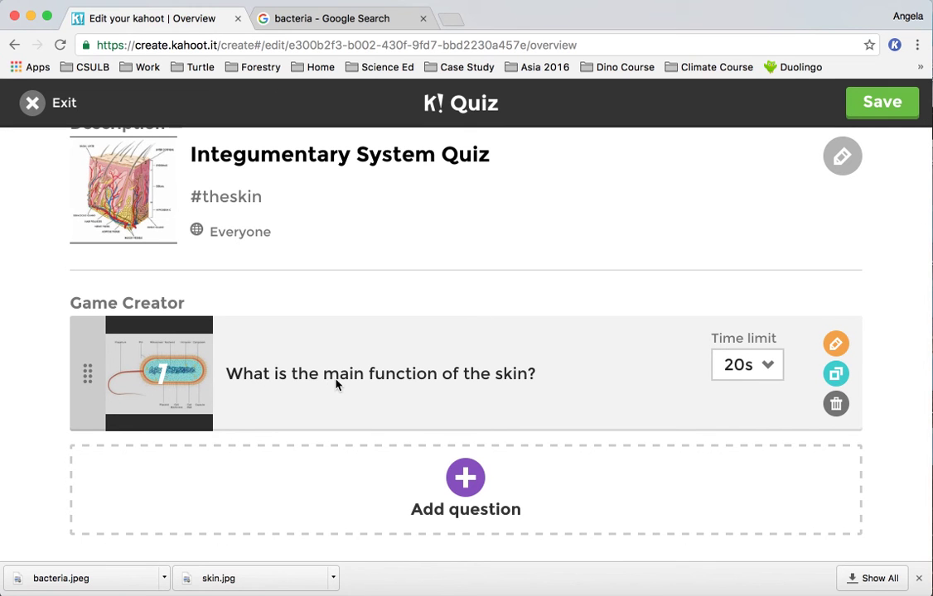
{"action": "left_click", "coordinate": [883, 113]}
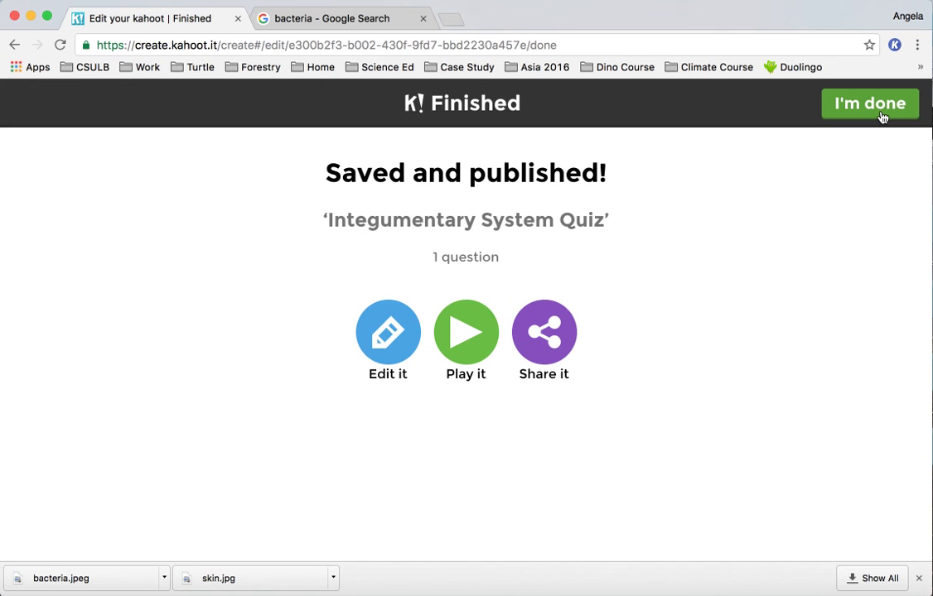
{"action": "left_click", "coordinate": [882, 118]}
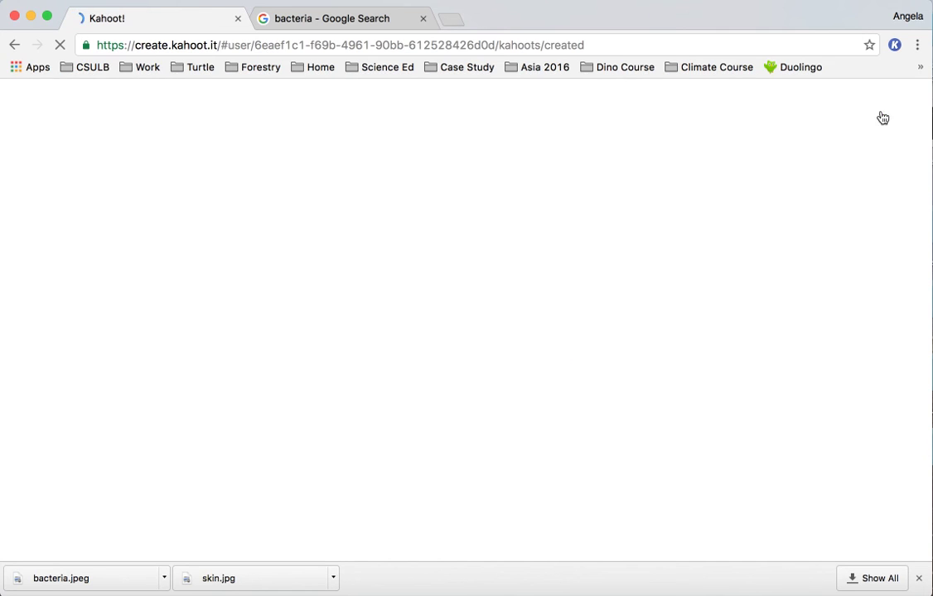